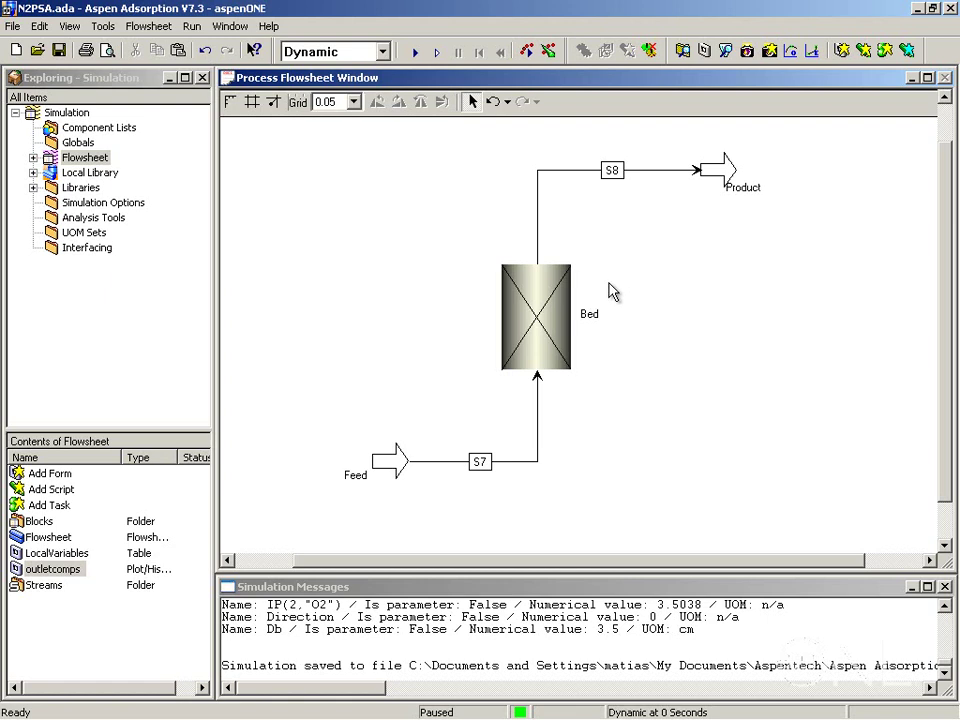
Set the N2PSA flowsheet as window wallpaper via Window > Flowsheet as Wallpaper
click(230, 26)
click(249, 133)
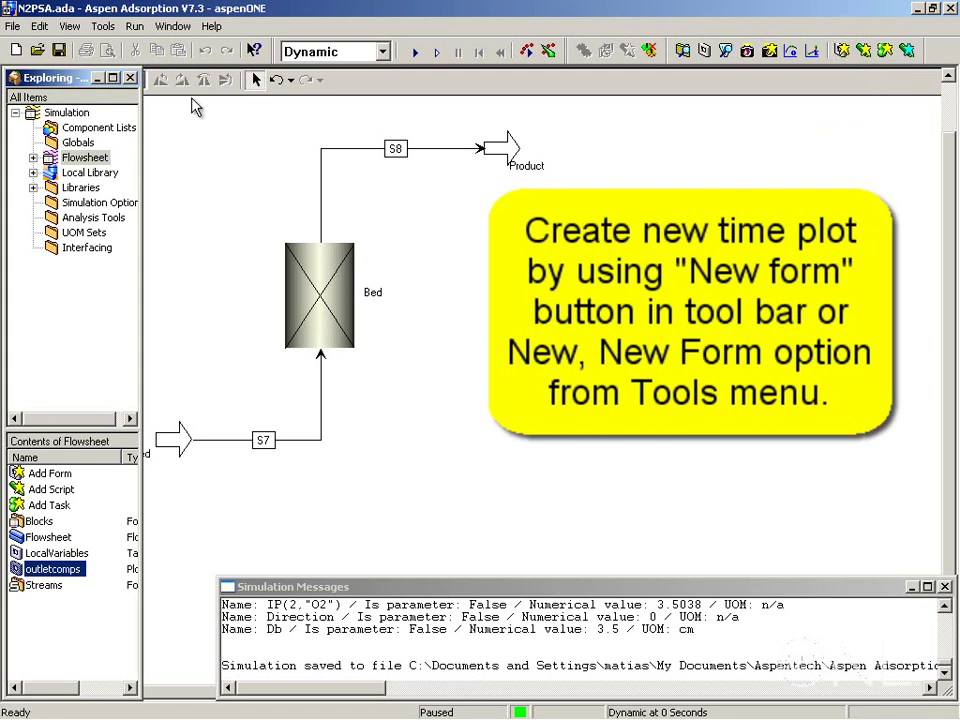
Create a new Plot form named outletcompositions from Tools > New Form
click(104, 27)
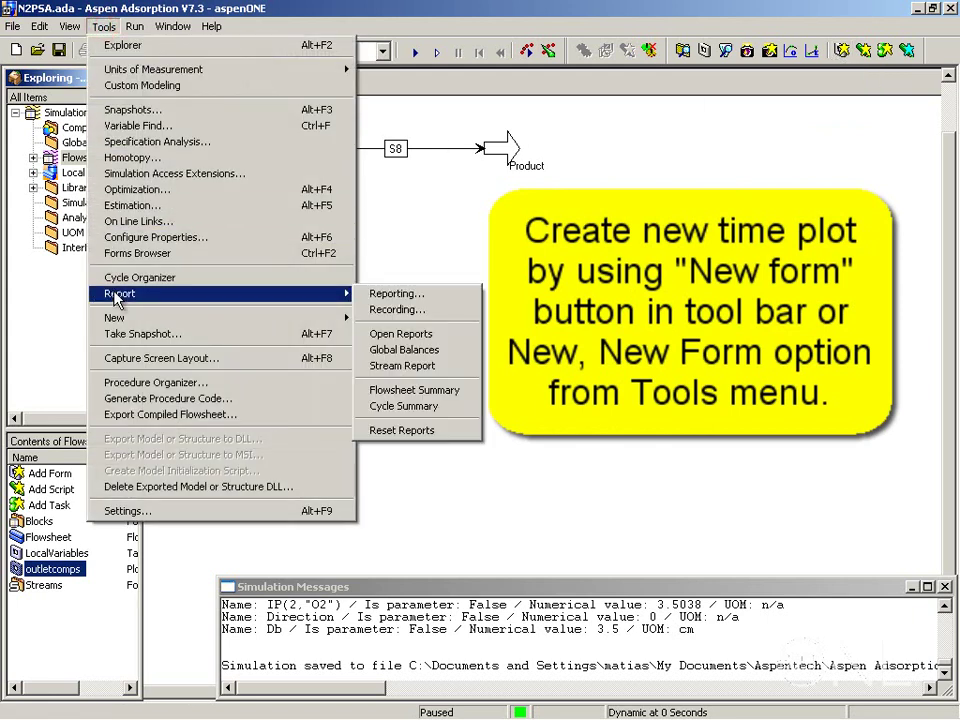
mouse_move(125, 321)
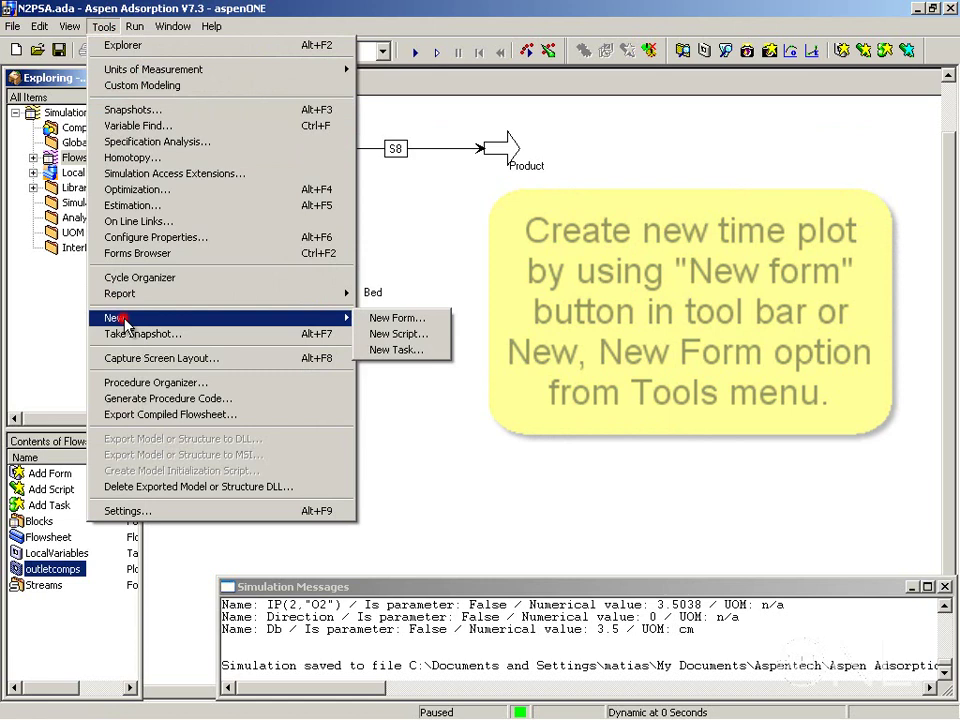
click(398, 318)
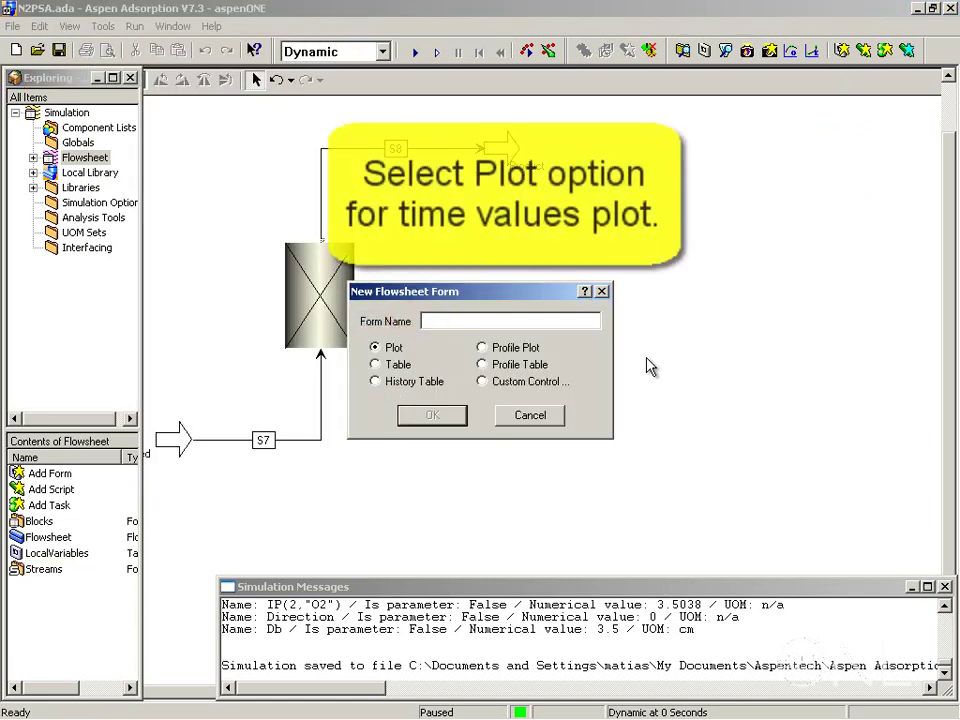
text(out)
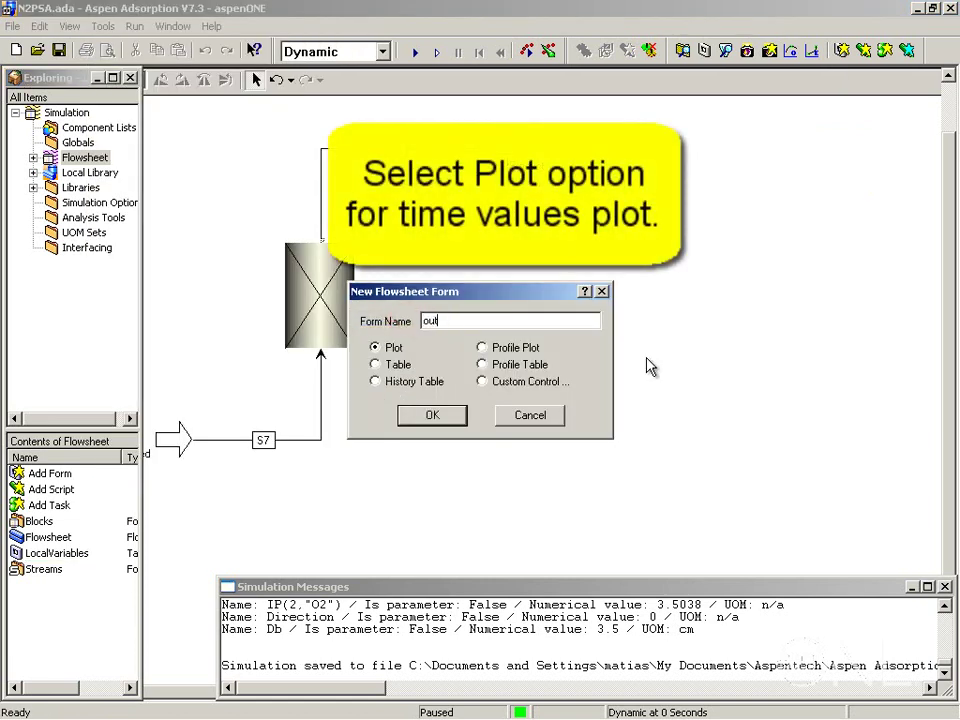
text(letcompositions)
key(Return)
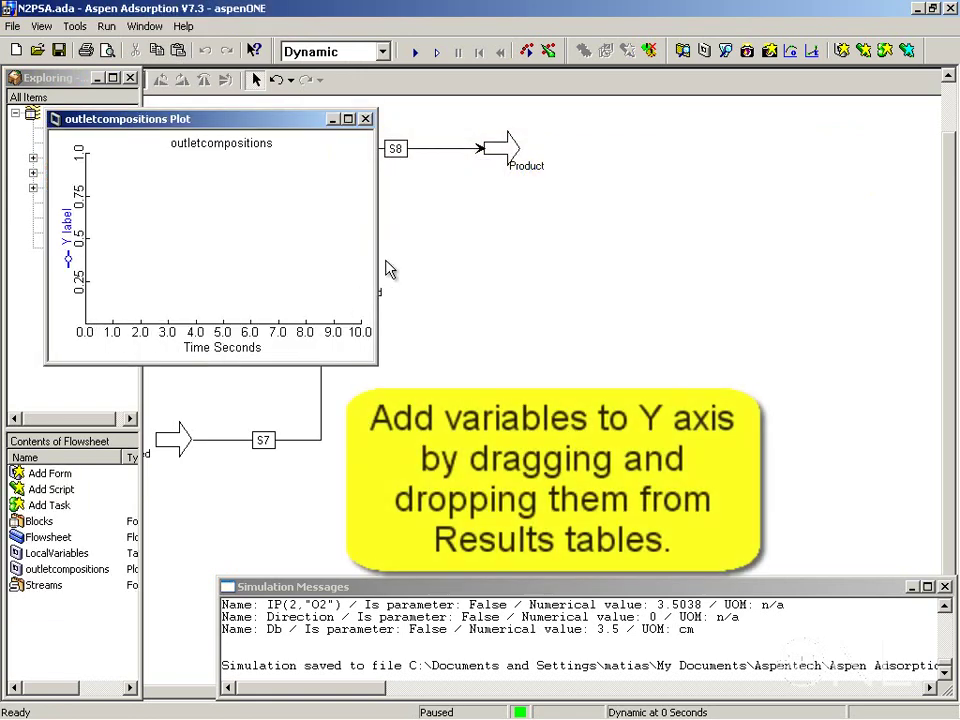
Drag Product results Y_Fwd("N2") and Y_Fwd("O2") onto the plot's Y axis, then close the Product windows
double_click(509, 150)
drag(306, 146, 734, 153)
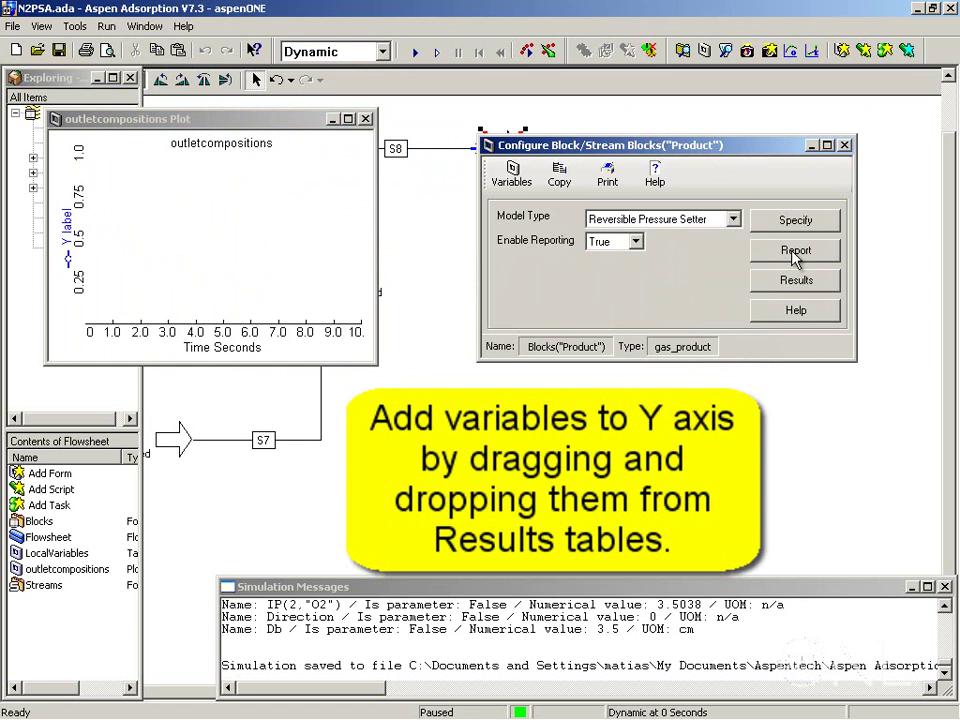
click(796, 281)
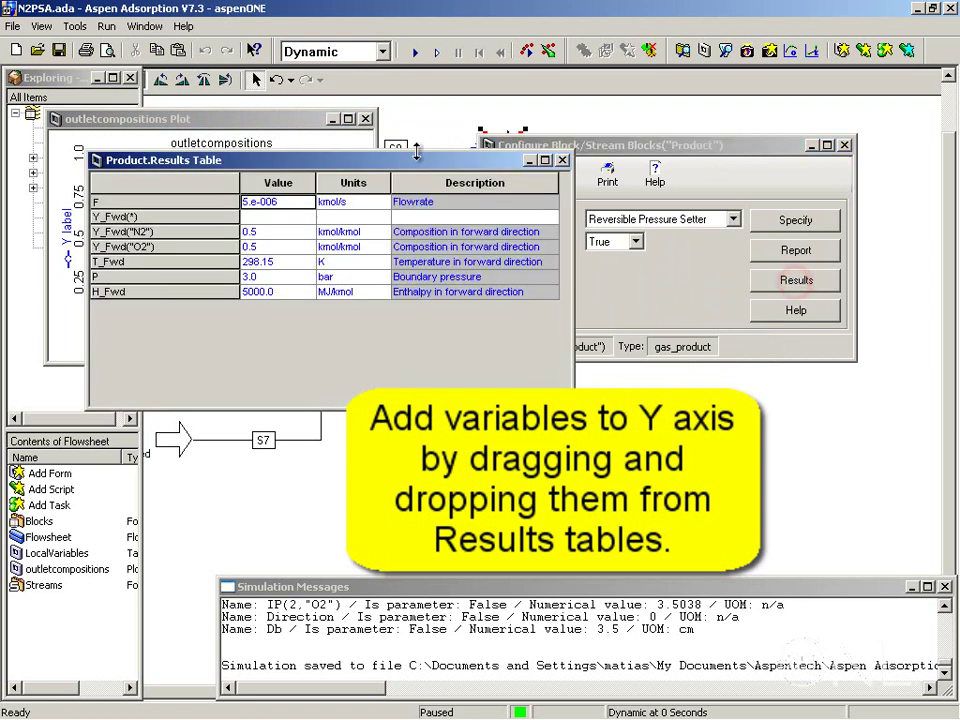
drag(407, 159, 747, 262)
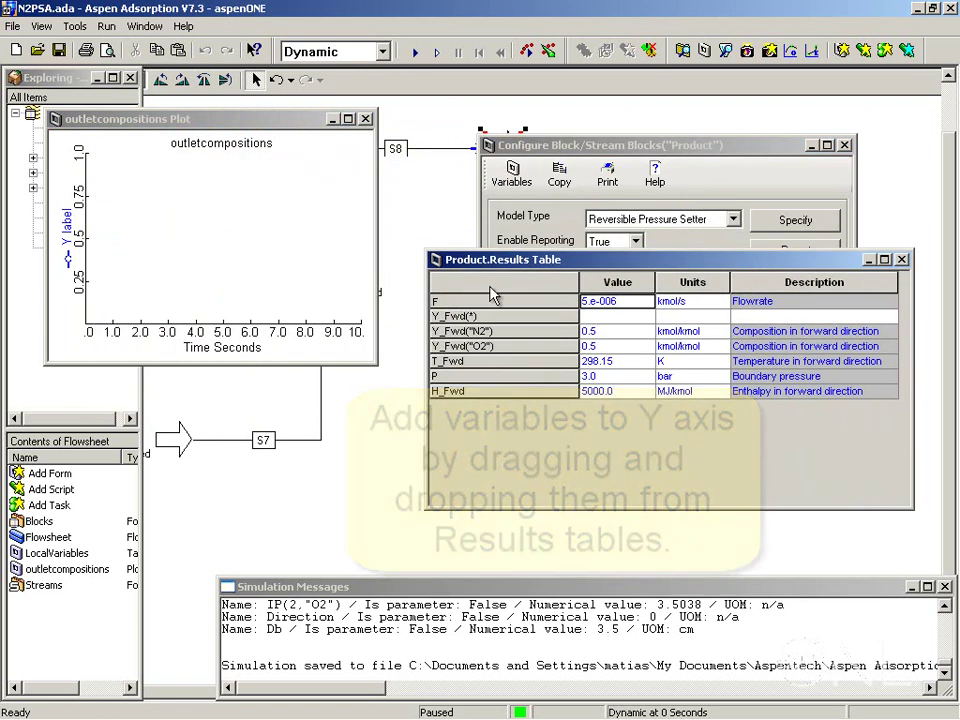
click(465, 330)
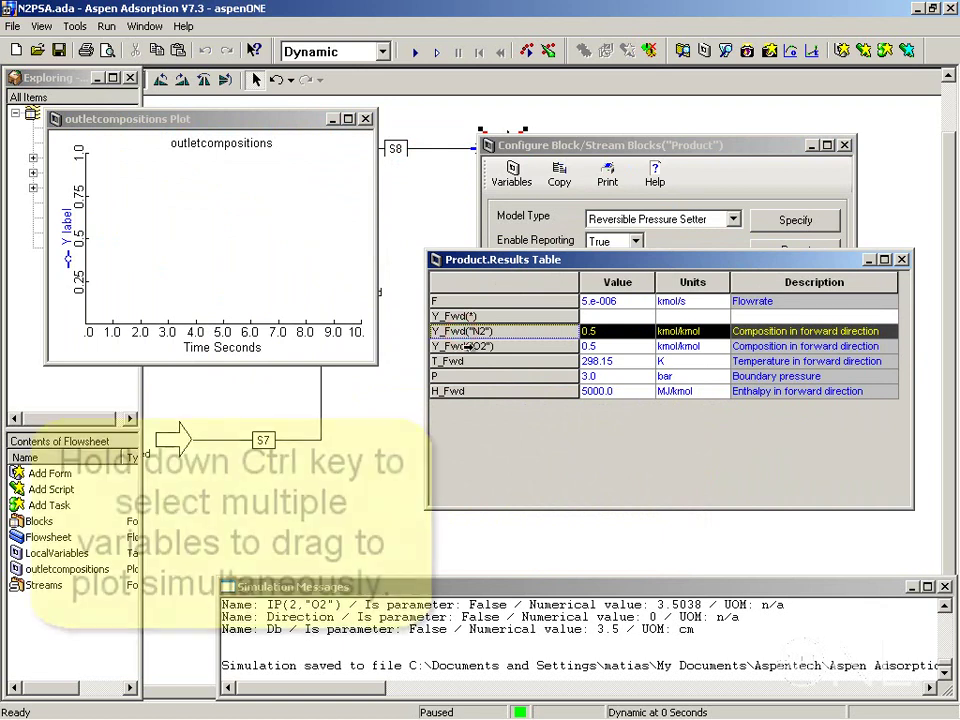
ctrl+click(465, 345)
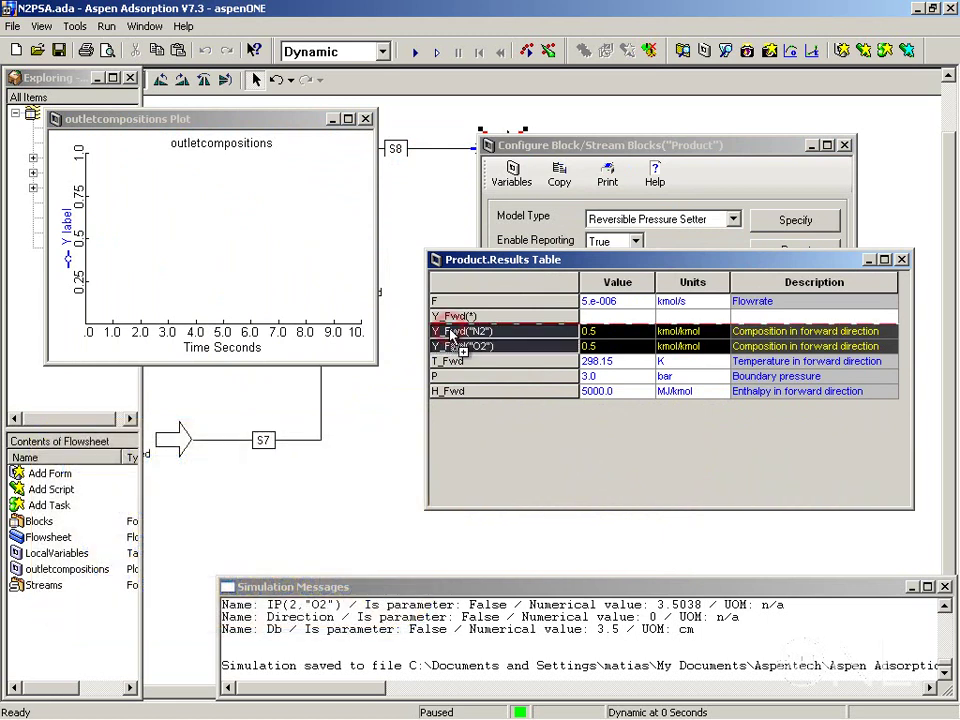
drag(452, 335, 78, 228)
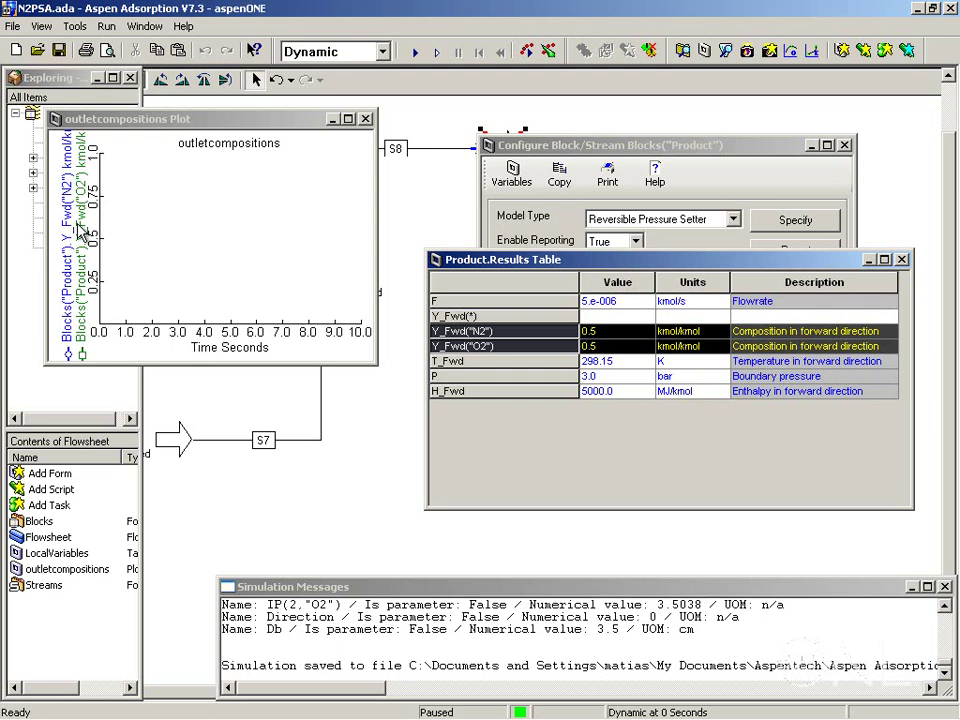
click(901, 259)
click(845, 146)
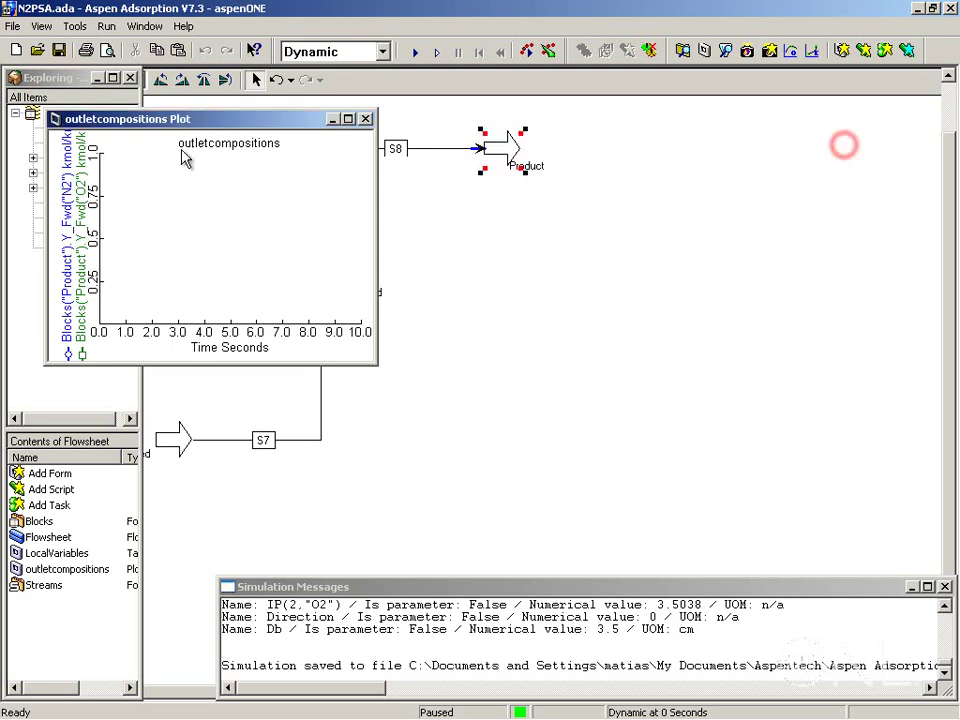
In plot Properties, set AxisMap to One for Each and Grid to Mesh
drag(251, 120, 724, 139)
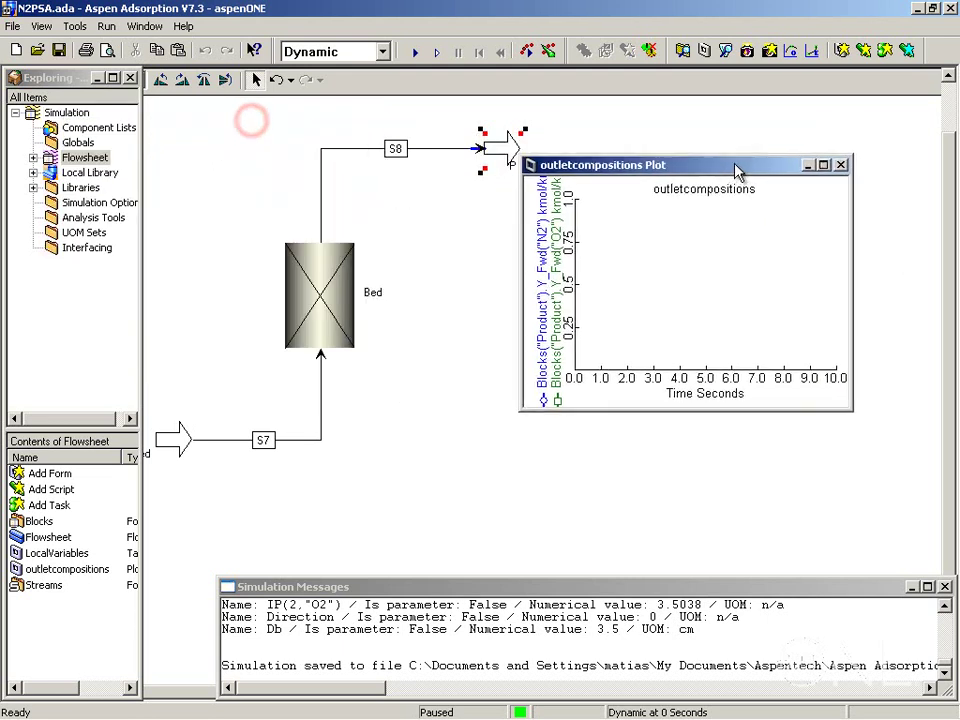
right_click(648, 254)
click(697, 361)
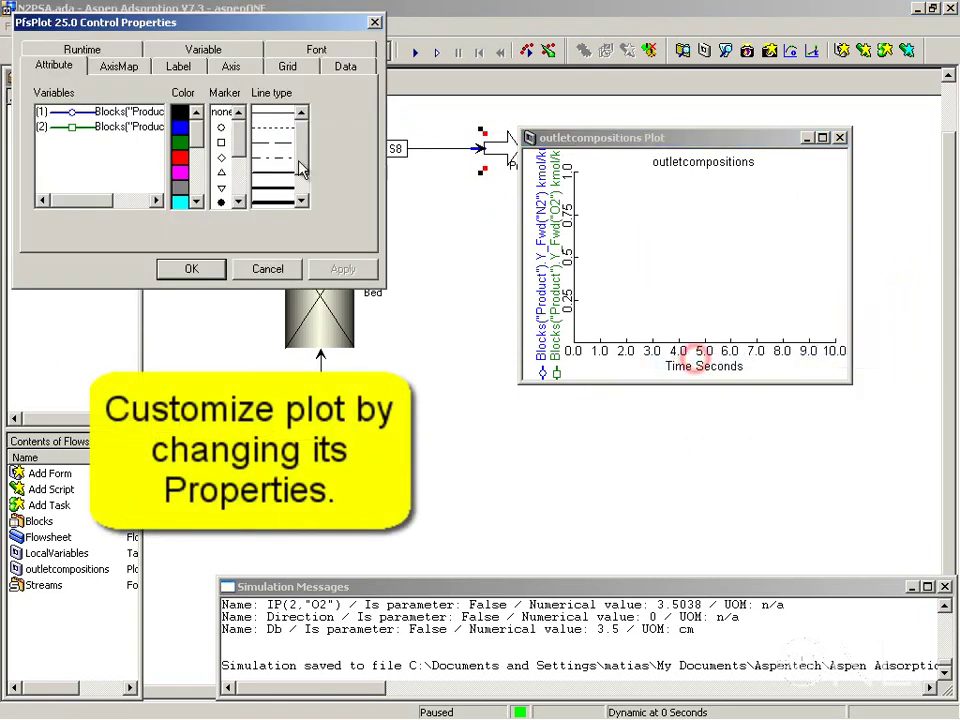
click(126, 63)
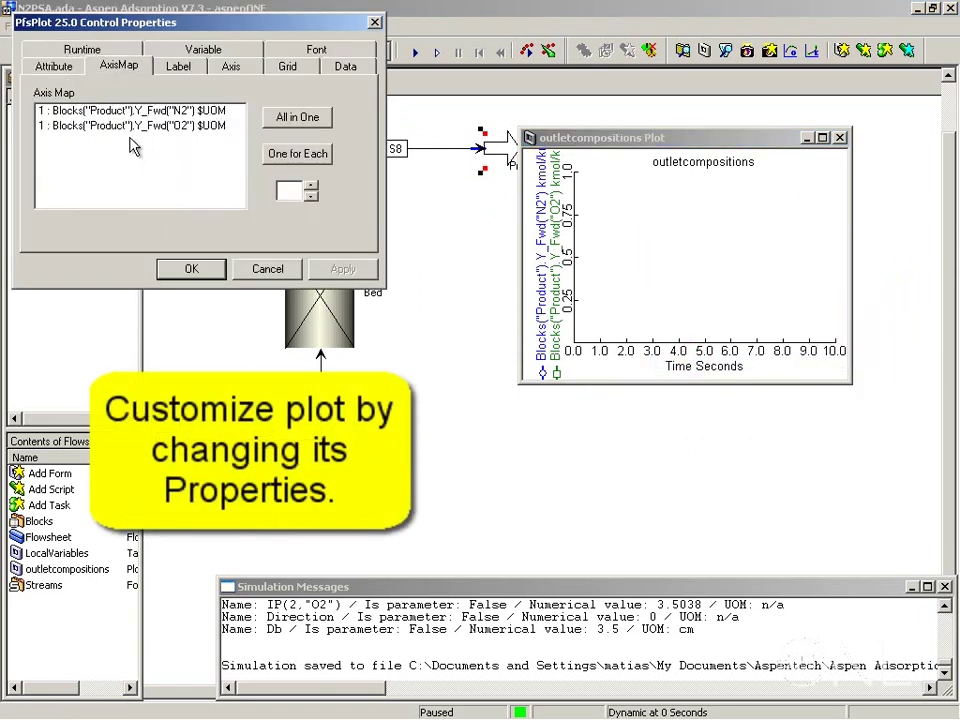
click(288, 158)
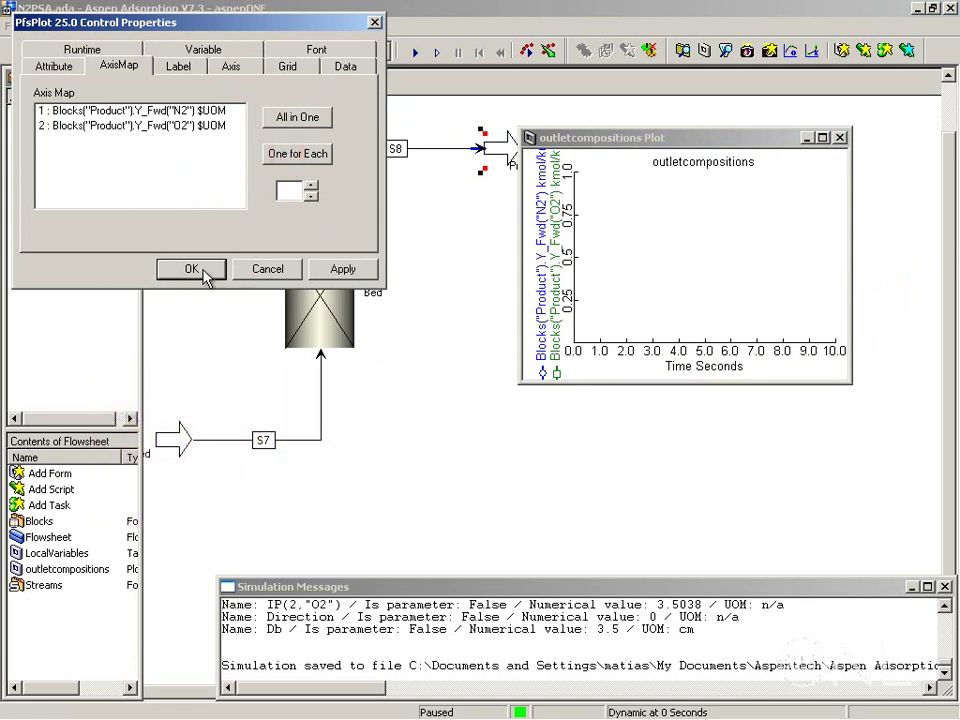
click(318, 276)
click(292, 66)
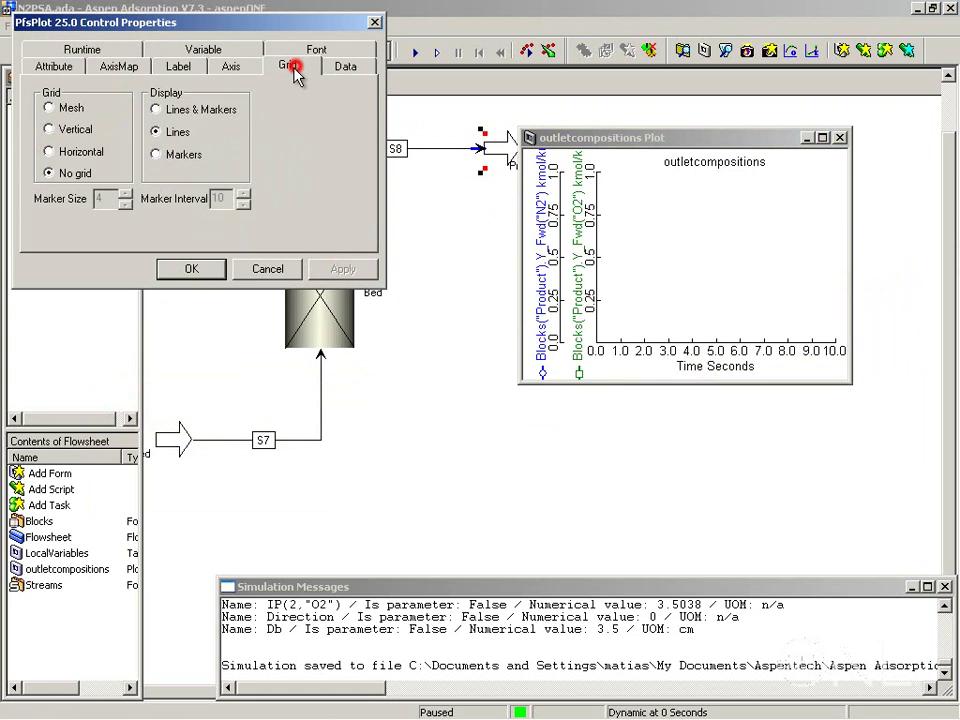
click(49, 107)
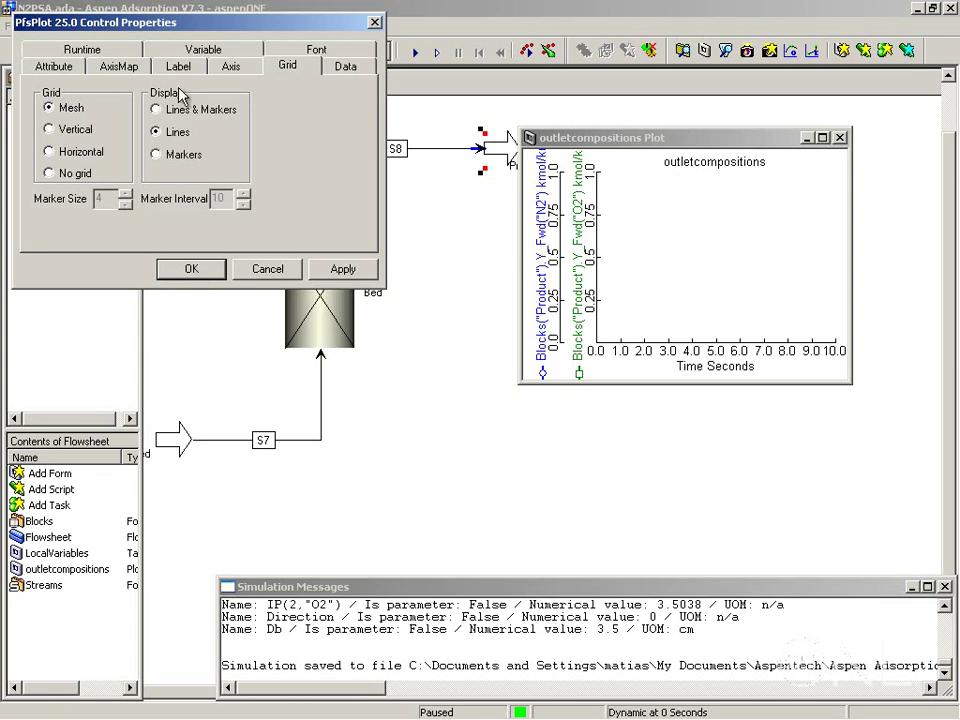
click(199, 272)
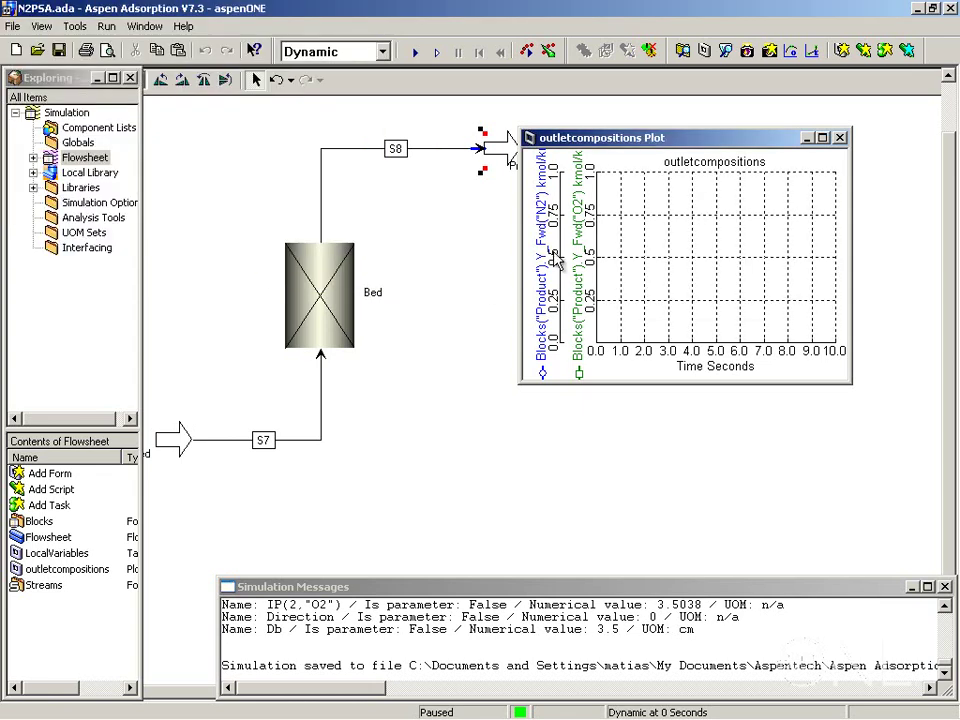
Create a new Profile Plot form named compprofile
drag(648, 152, 724, 117)
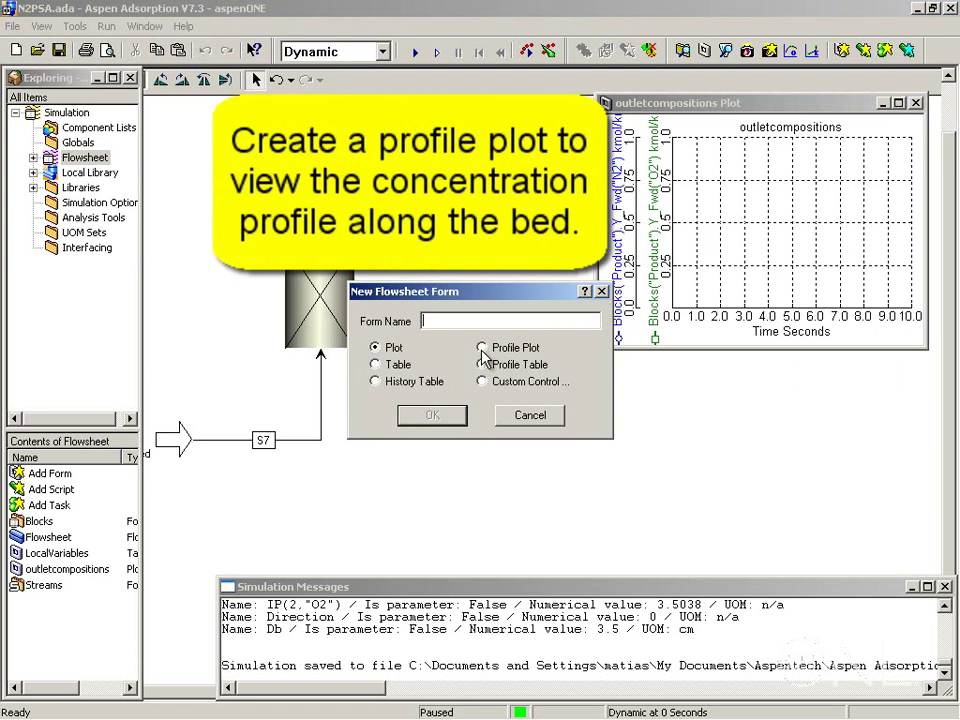
click(482, 348)
click(470, 320)
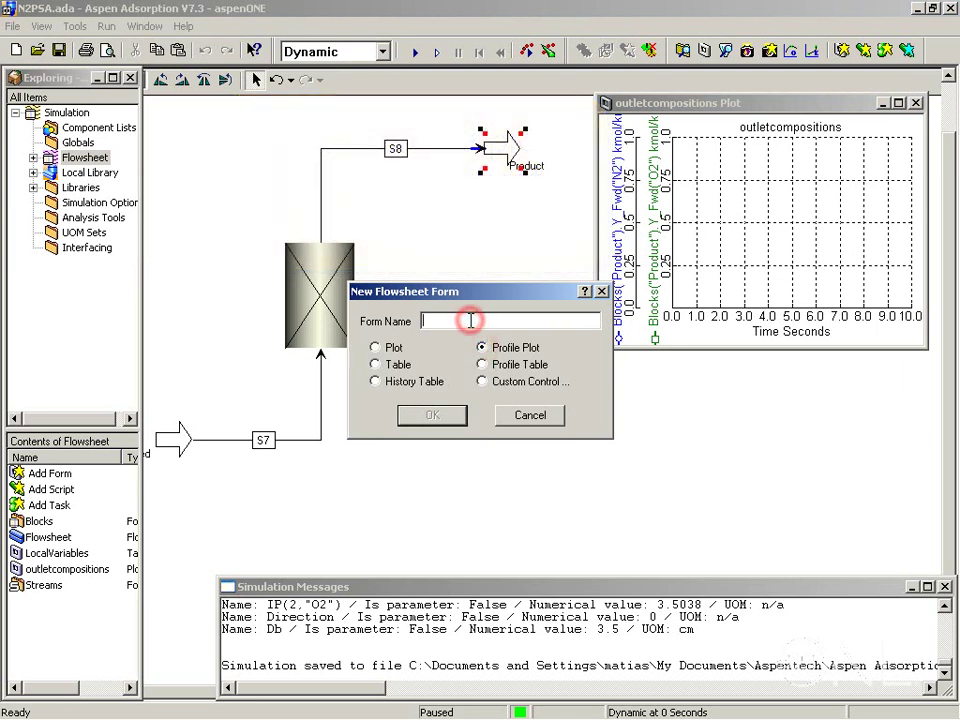
text(compprofile)
key(Return)
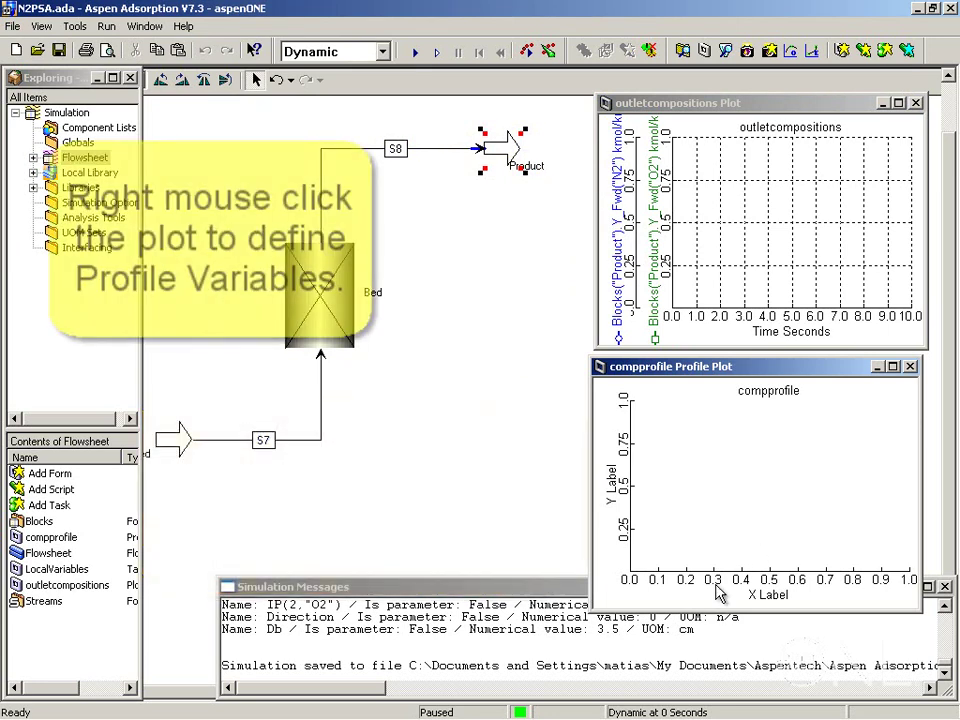
Open compprofile's Profile Variables editor and add a new profile named N2
right_click(696, 446)
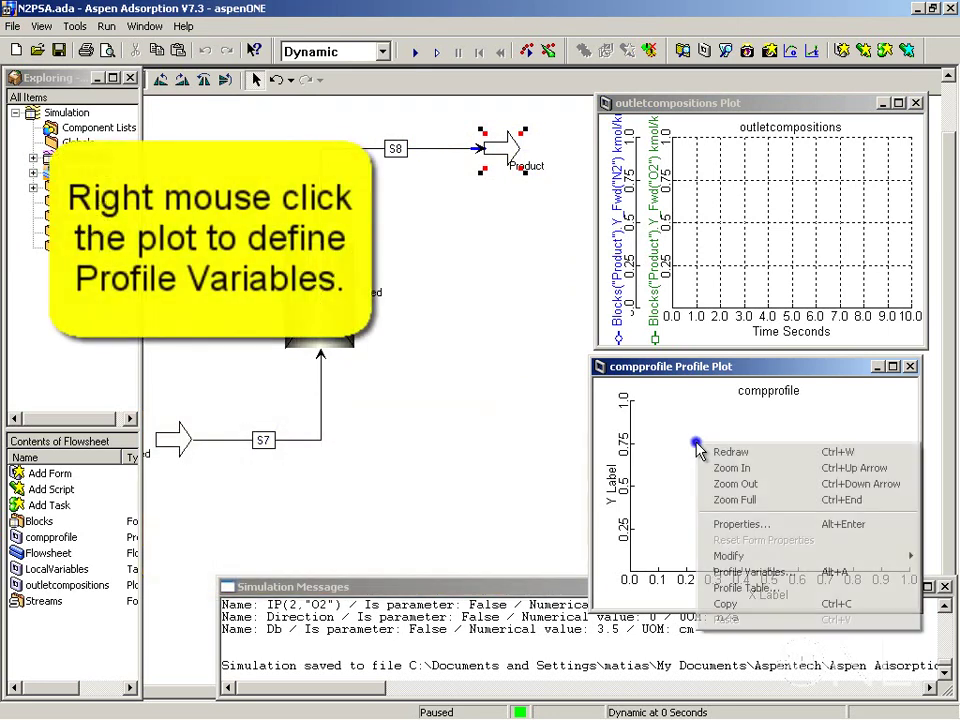
click(731, 574)
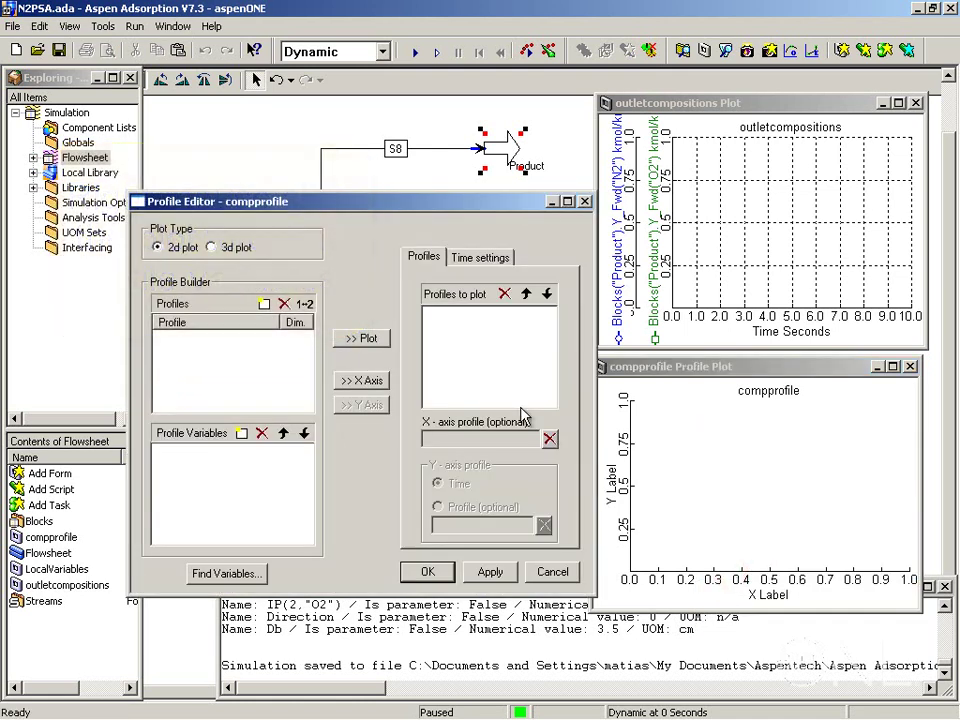
drag(407, 204, 404, 130)
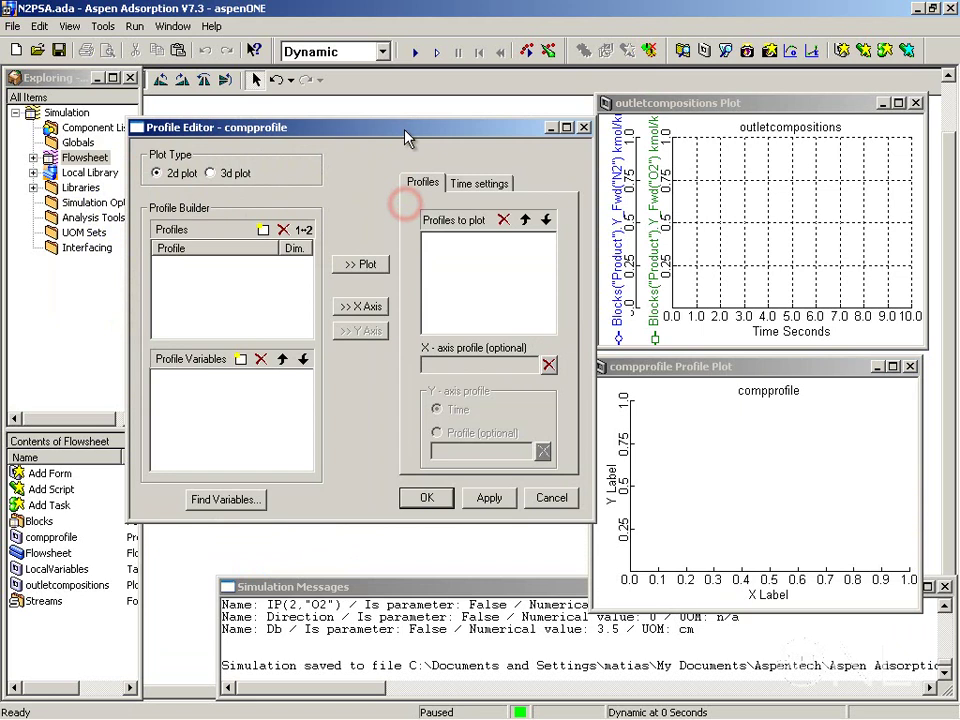
click(262, 229)
text(N2)
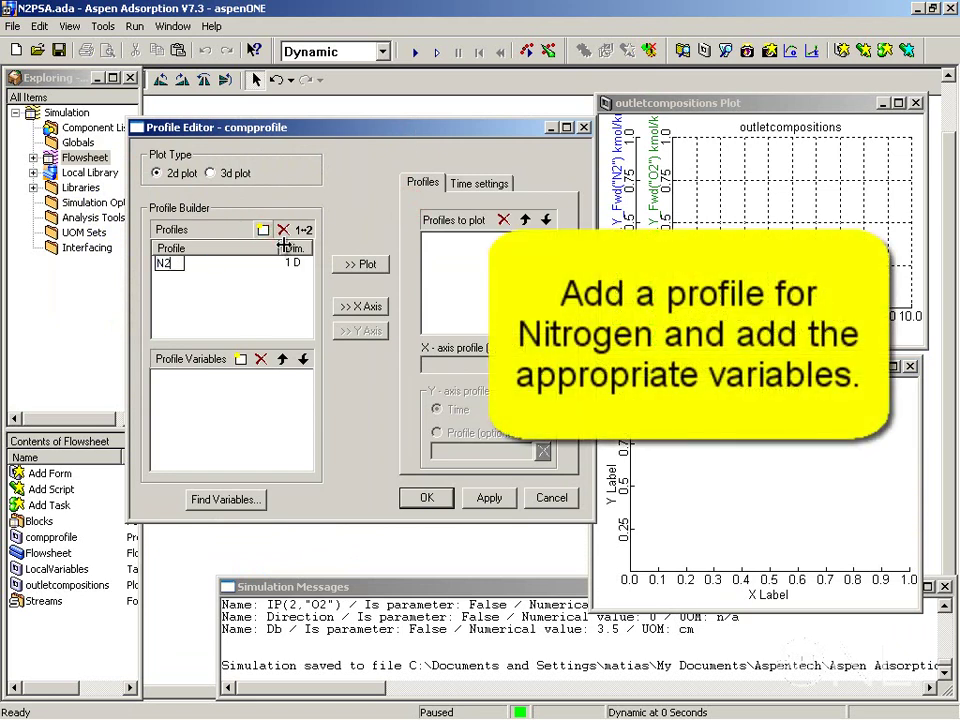
key(Return)
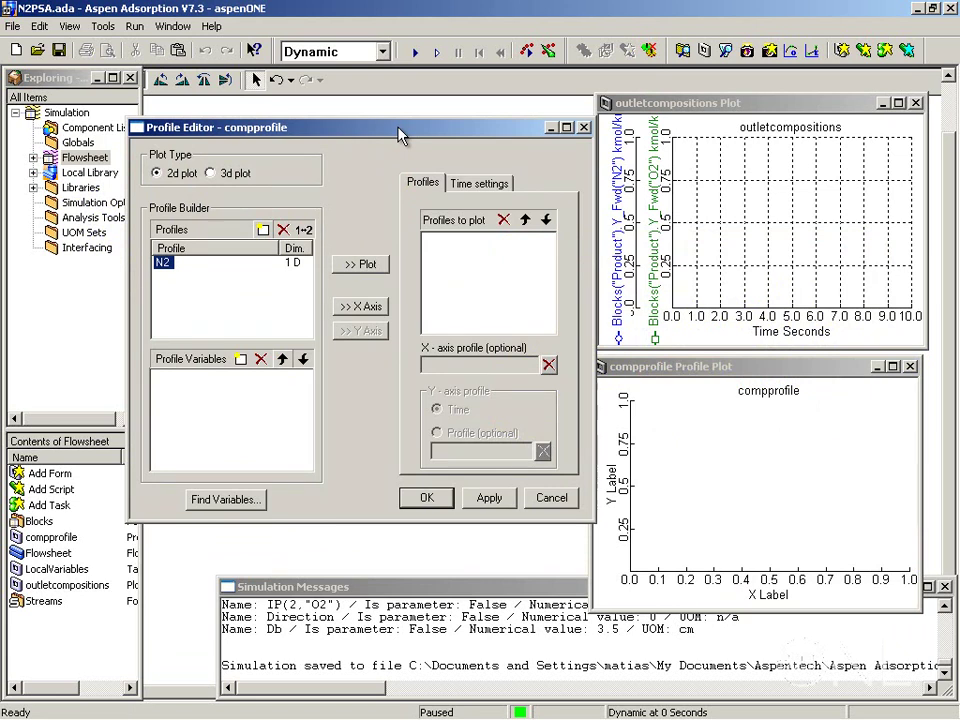
drag(399, 135, 681, 165)
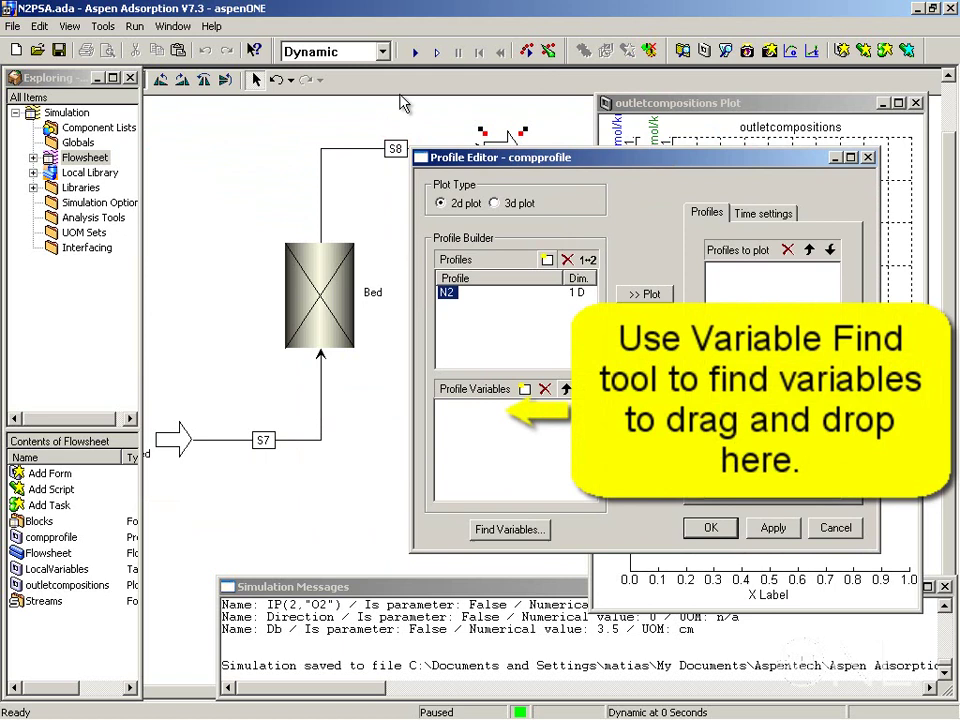
Search the Bed block for y(*) and add Bed.Layer(1).Y(1,"N2") to the N2 profile
click(104, 26)
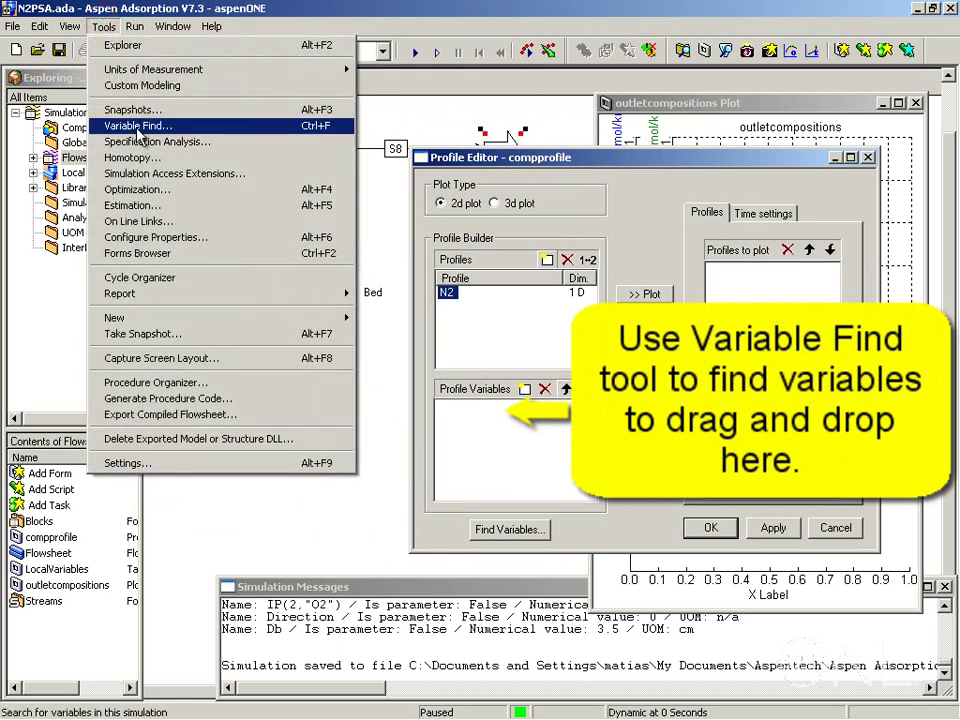
click(312, 288)
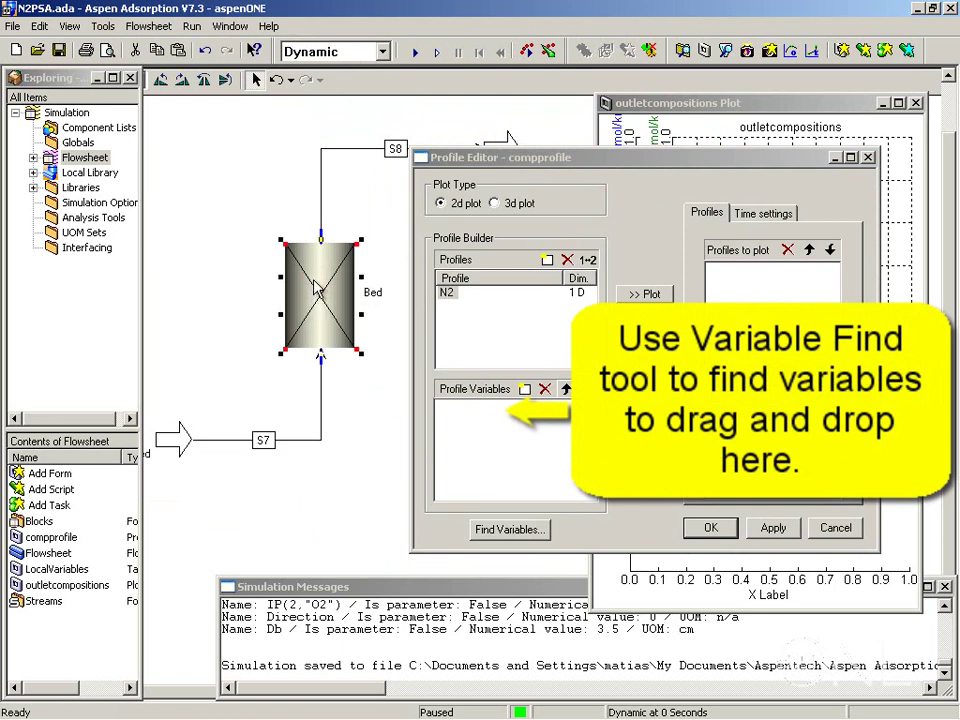
right_click(316, 285)
click(348, 355)
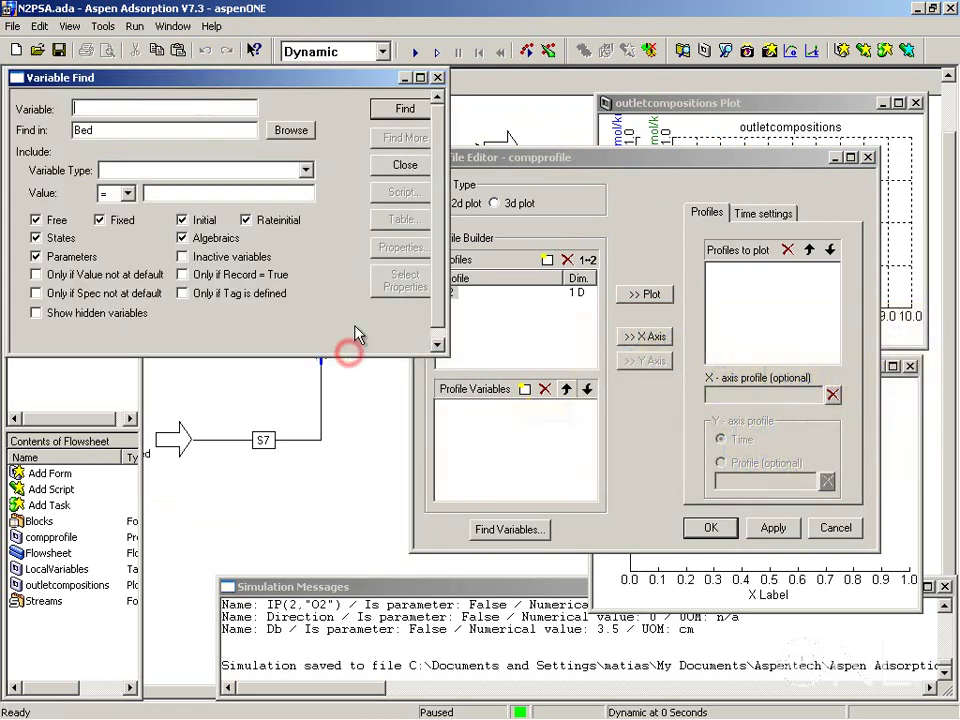
text(y(*)
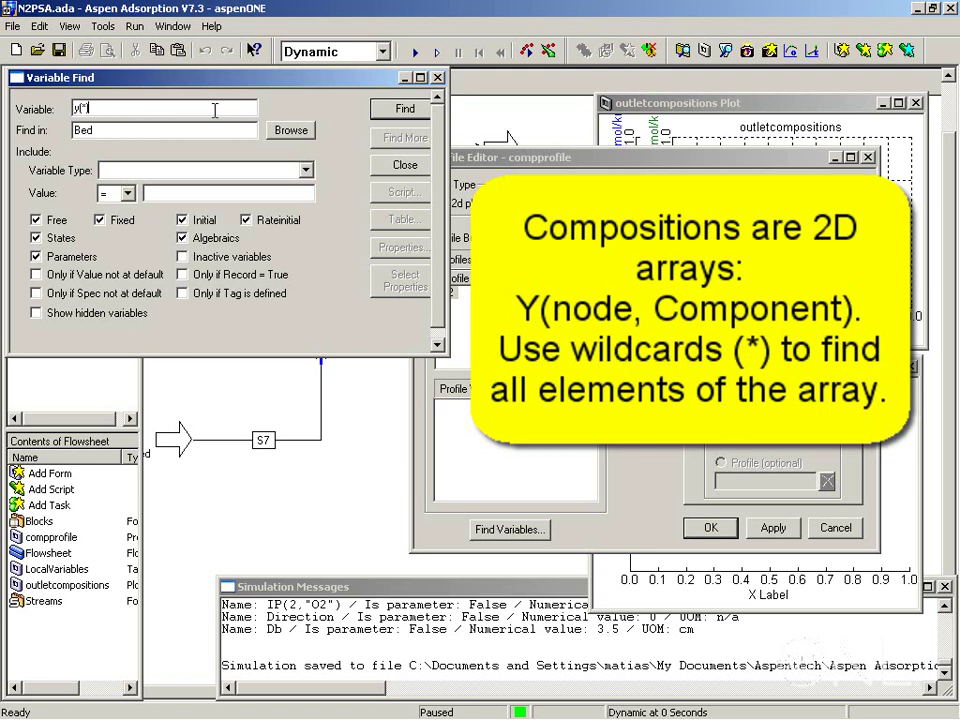
text())
key(Return)
drag(425, 383, 411, 563)
click(45, 441)
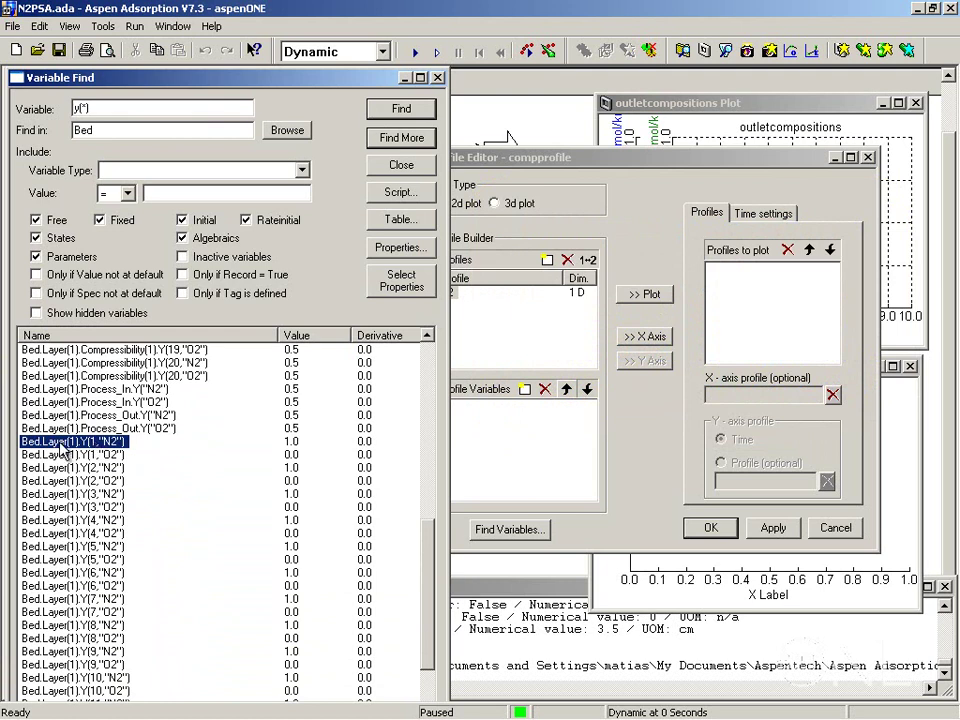
drag(60, 447, 490, 467)
Edit the N2 profile variable to Bed.Layer(*).Y(*,"N2")
click(515, 158)
click(493, 410)
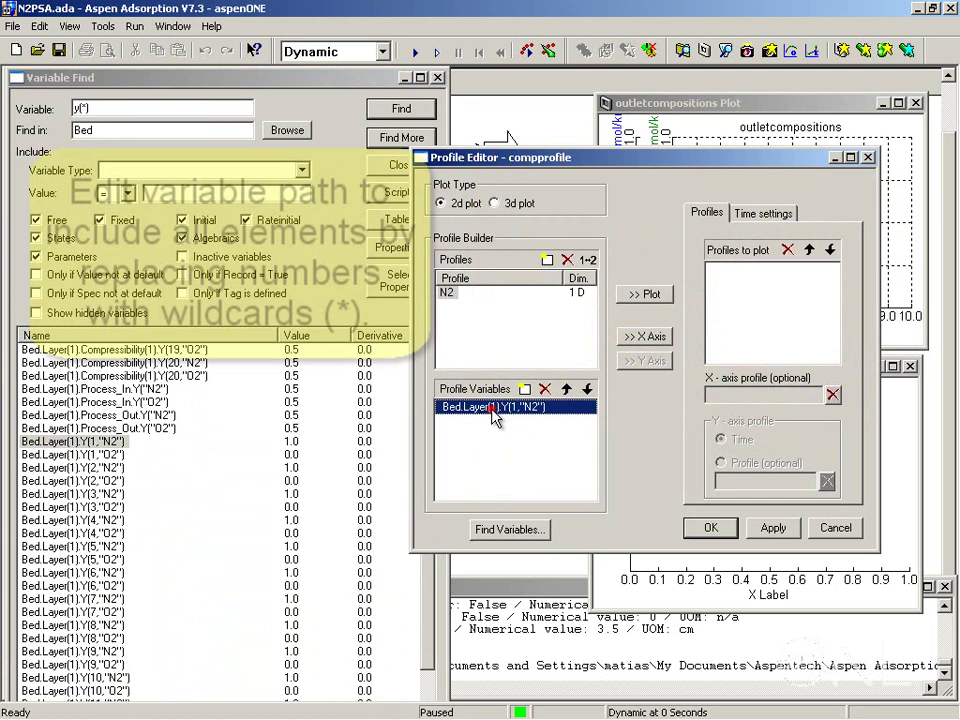
click(494, 409)
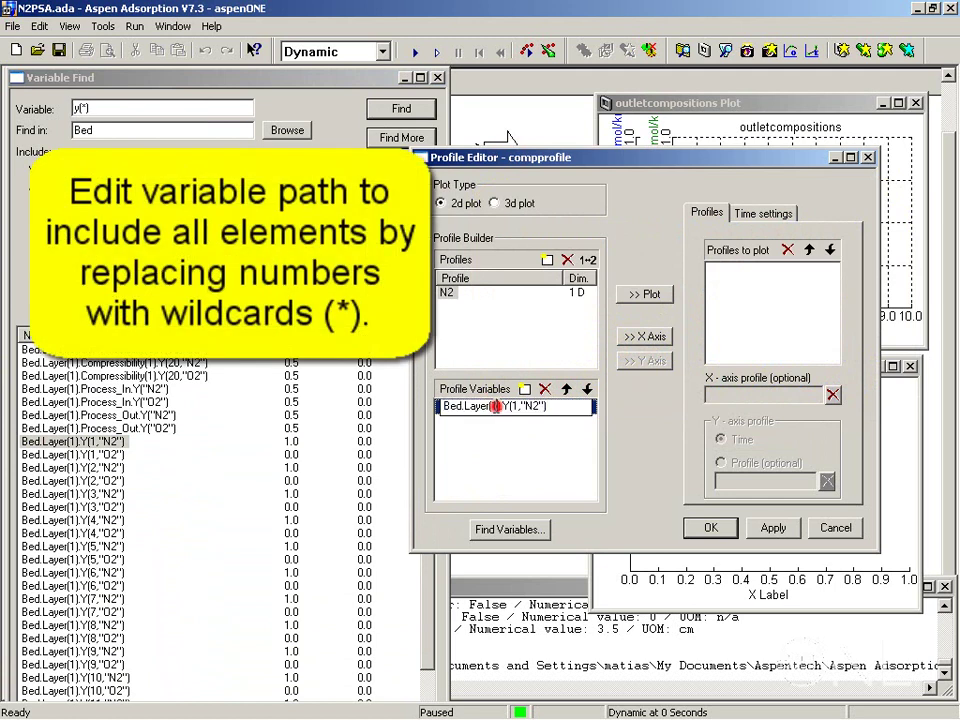
click(498, 410)
key(BackSpace)
text(*)
key(Right)
key(Right)
key(Right)
key(Right)
key(Right)
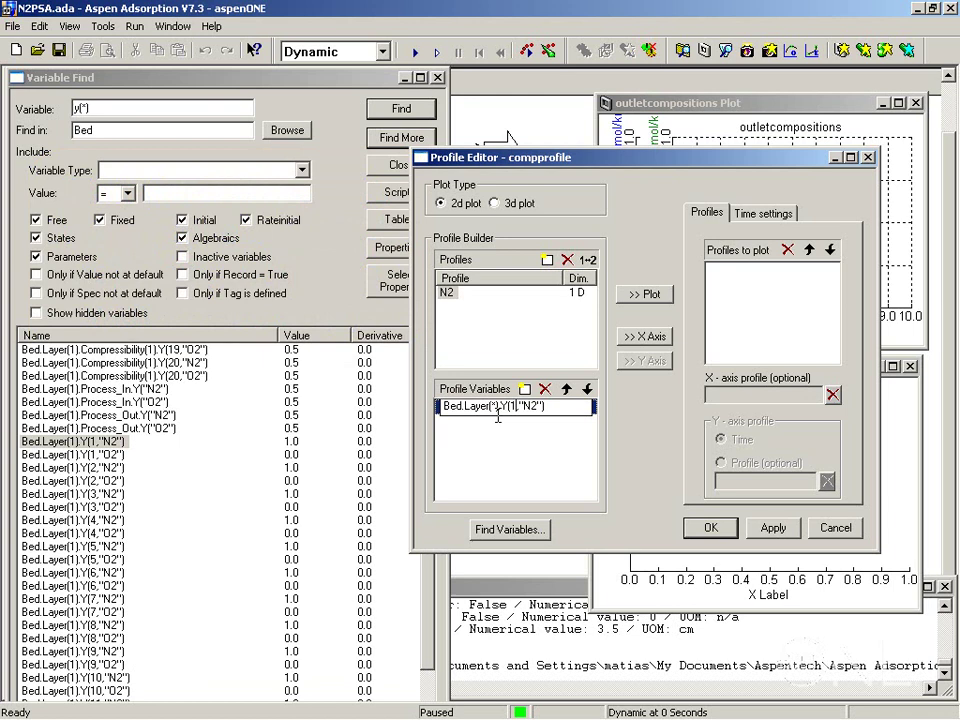
key(BackSpace)
text(*)
key(Return)
Add an O2 profile using variable Bed.Layer(*).Y(*,"O2")
click(547, 260)
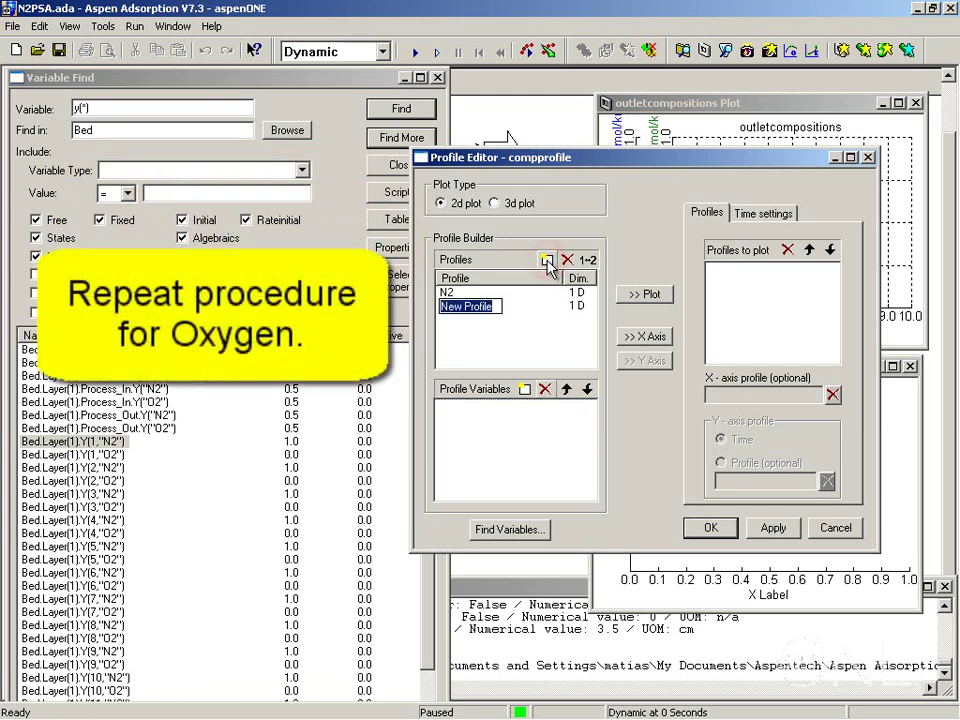
text(O2)
key(Return)
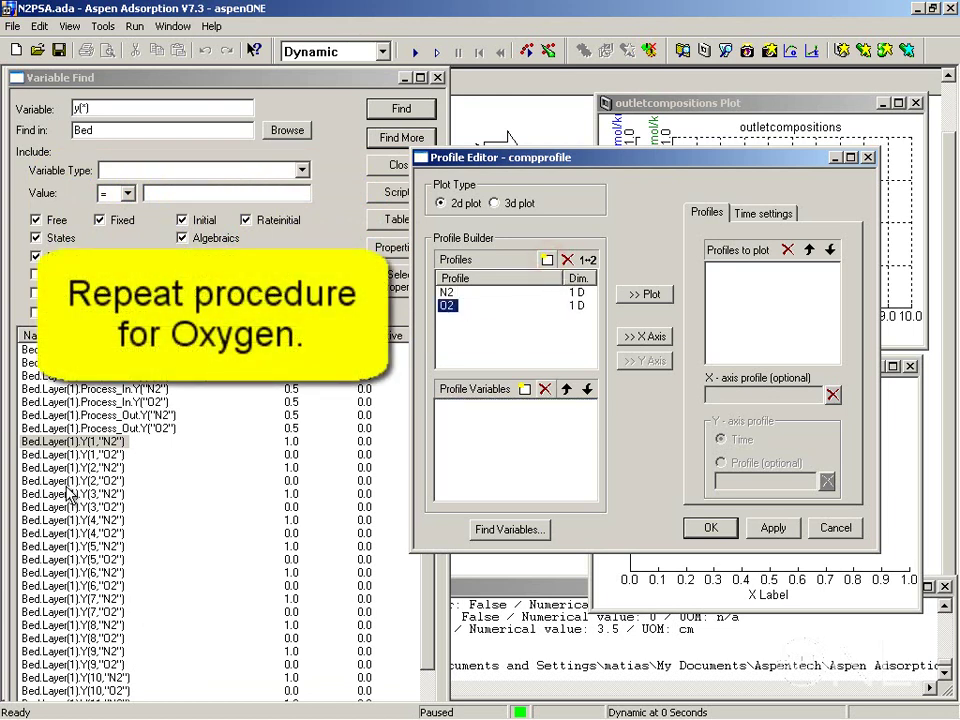
click(57, 455)
drag(57, 455, 503, 457)
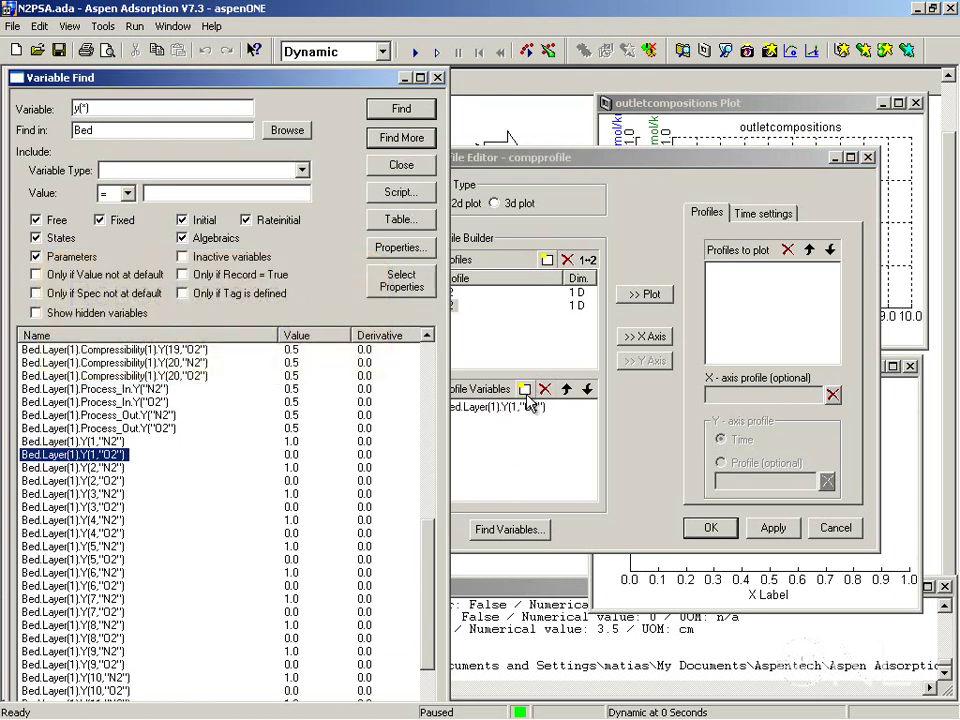
click(528, 406)
click(520, 407)
click(495, 406)
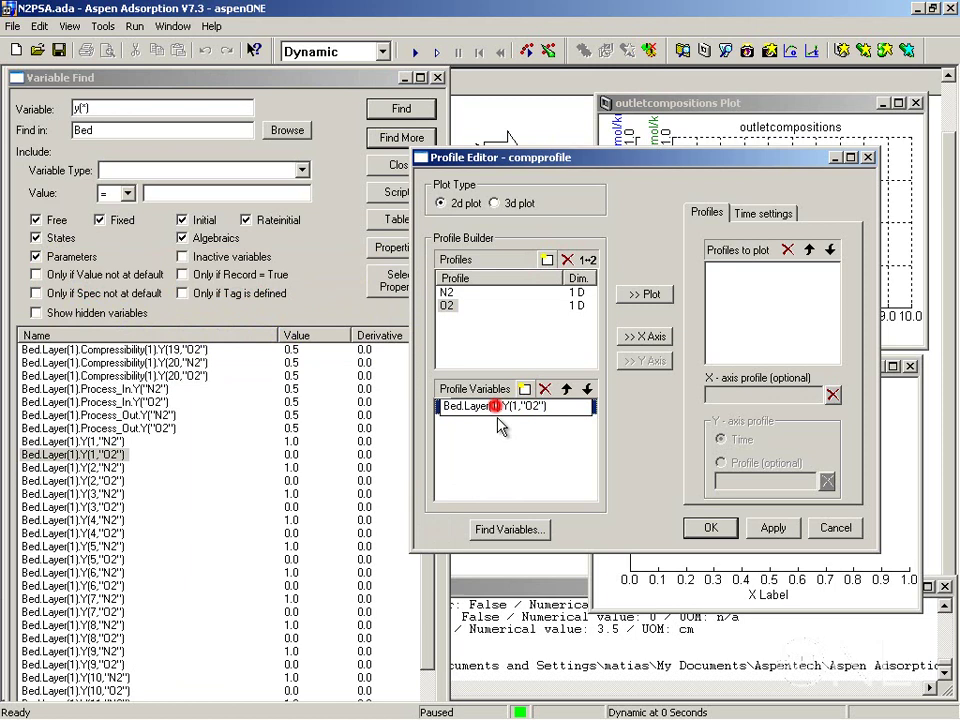
key(BackSpace)
text(*)
key(Return)
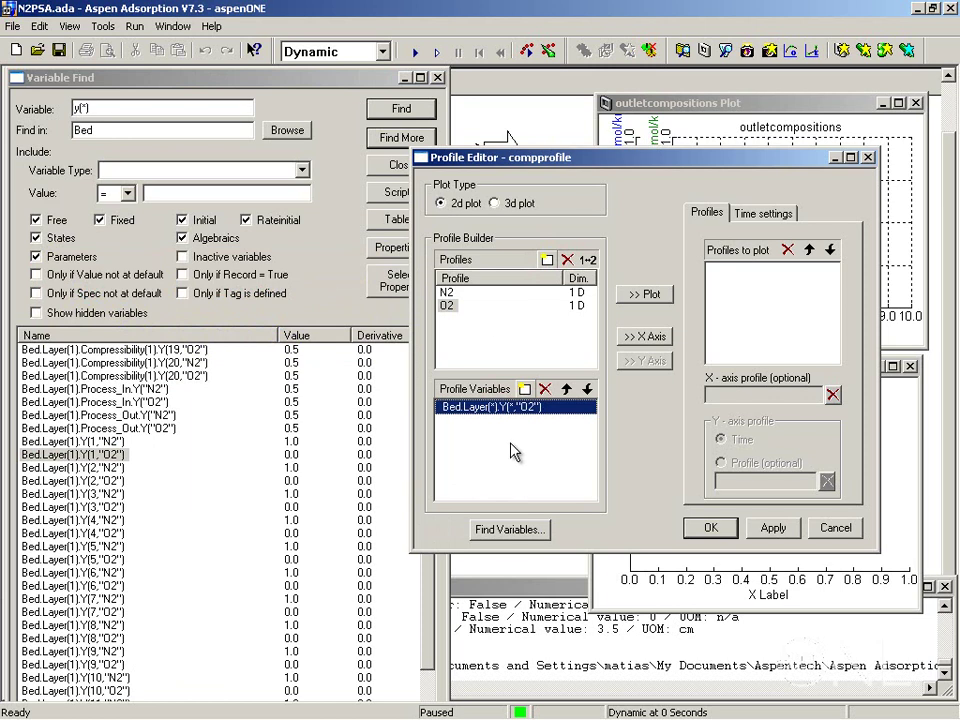
Add the O2 and N2 profiles to the list of profiles to plot
click(447, 306)
click(641, 296)
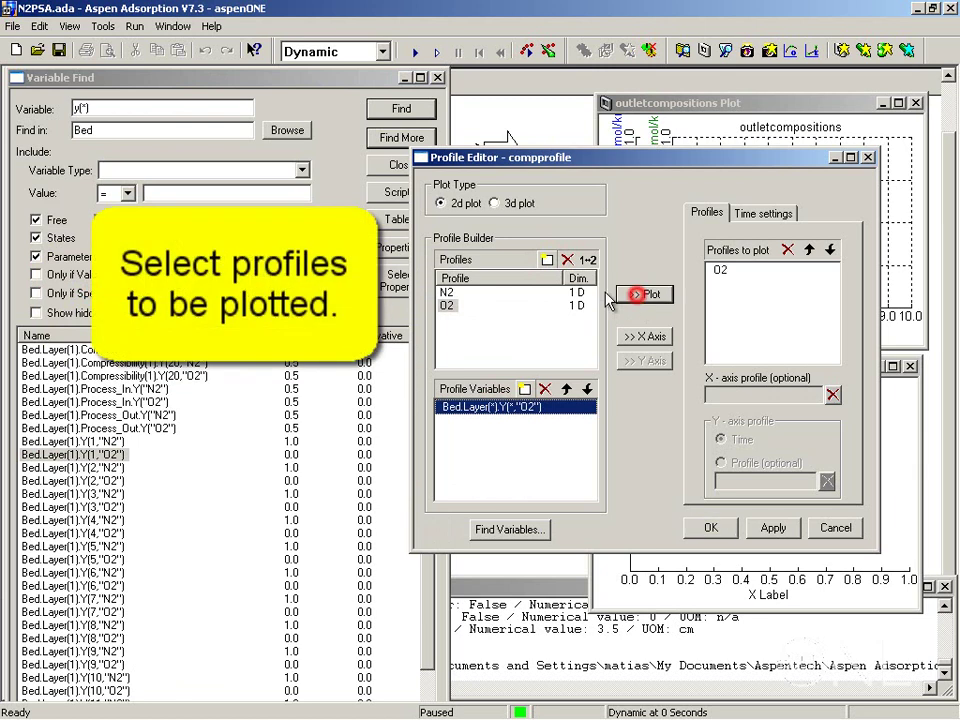
click(447, 292)
click(656, 295)
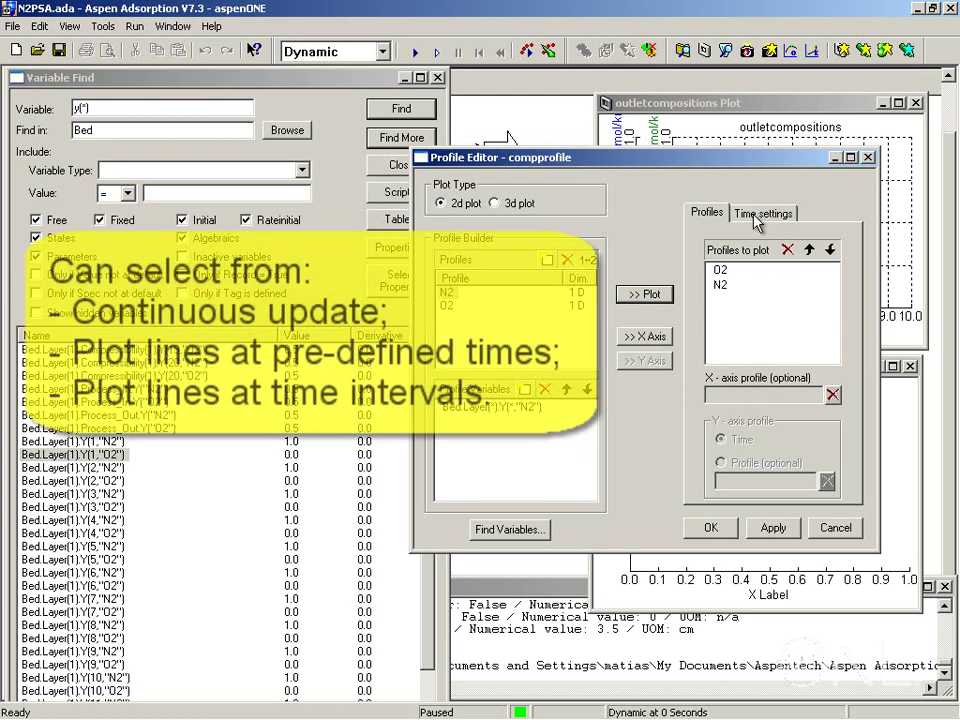
Set the profile plot's time setting to Continuous update and create the compprofile plot
click(754, 216)
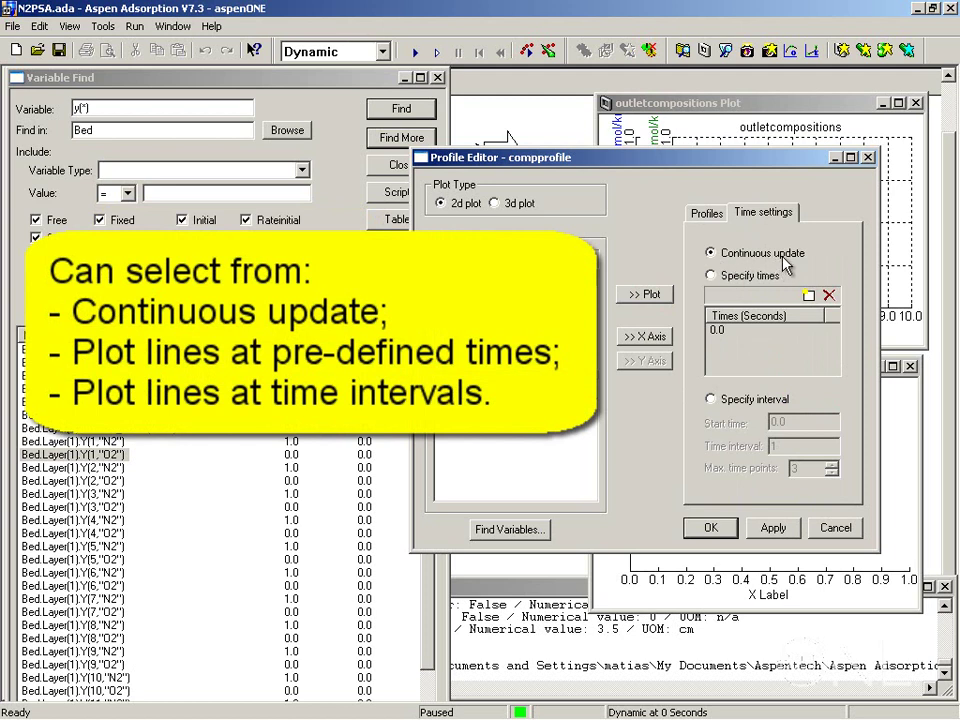
click(711, 275)
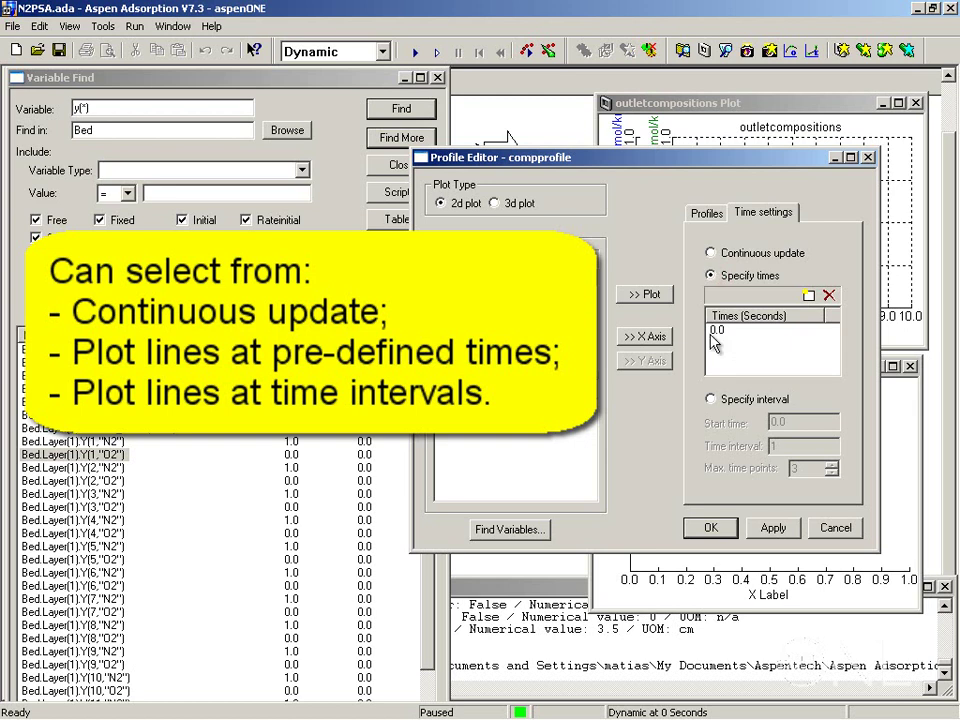
click(711, 399)
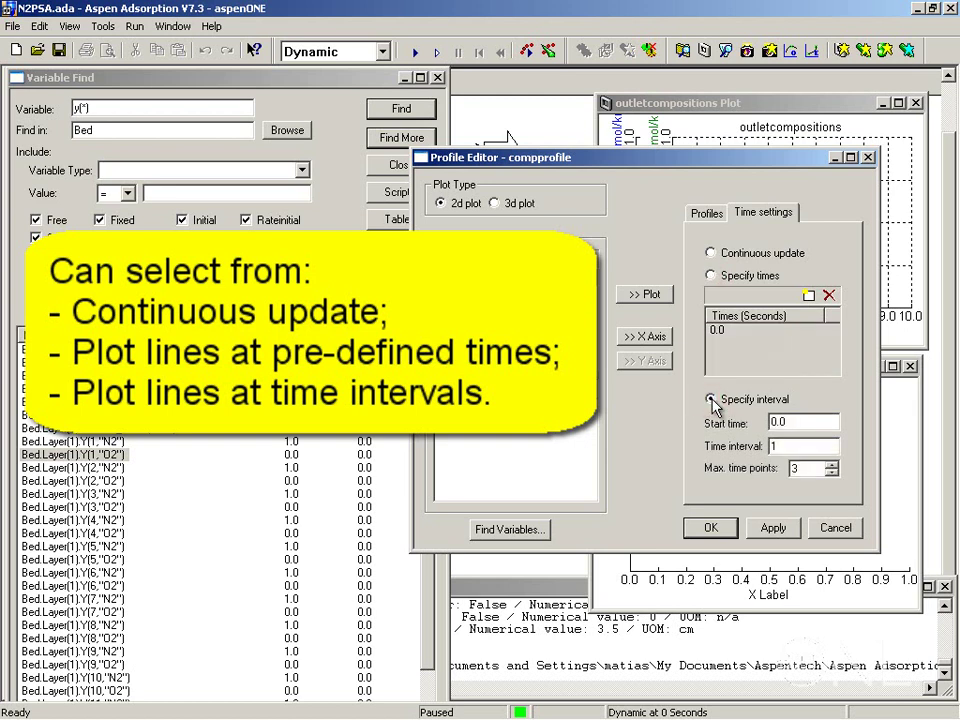
click(711, 254)
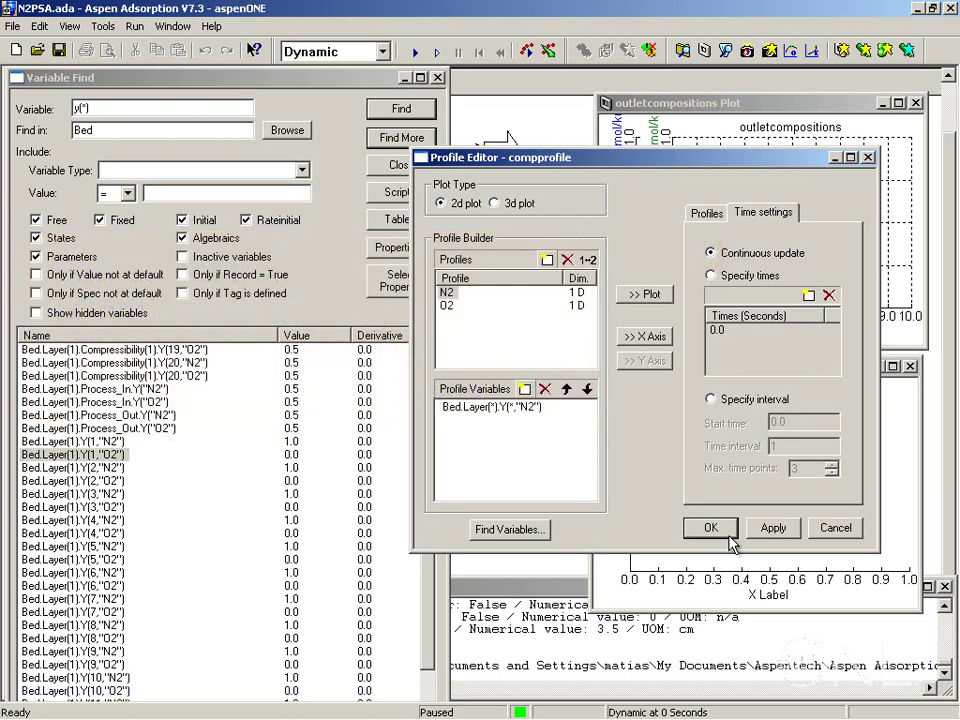
click(711, 529)
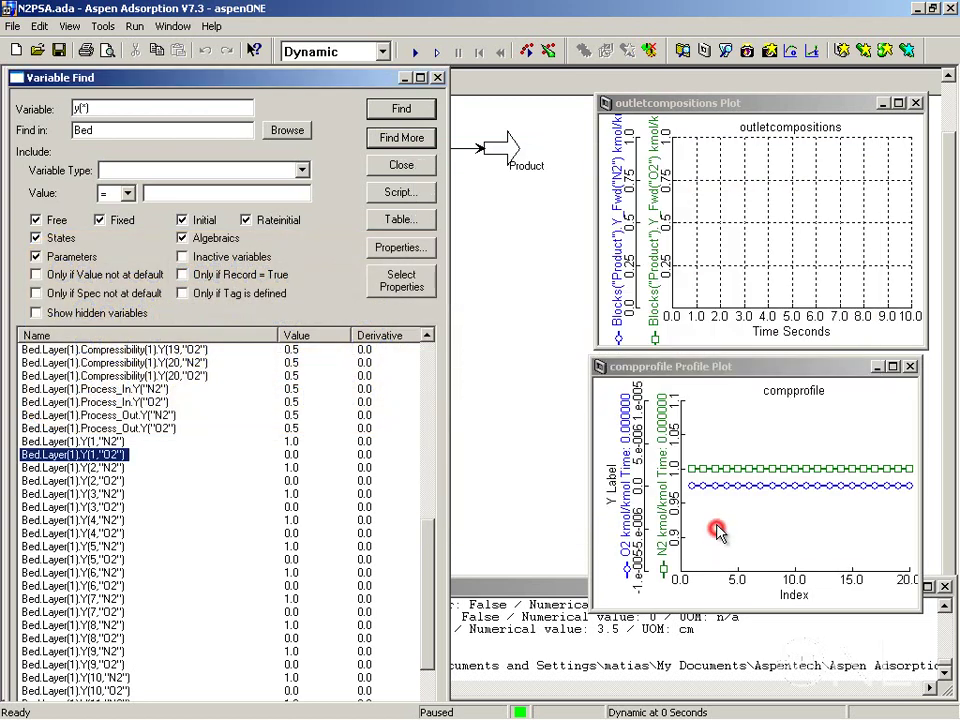
Close Variable Find and set Run Options communication to 0.5 with pause at 1000 s
click(436, 77)
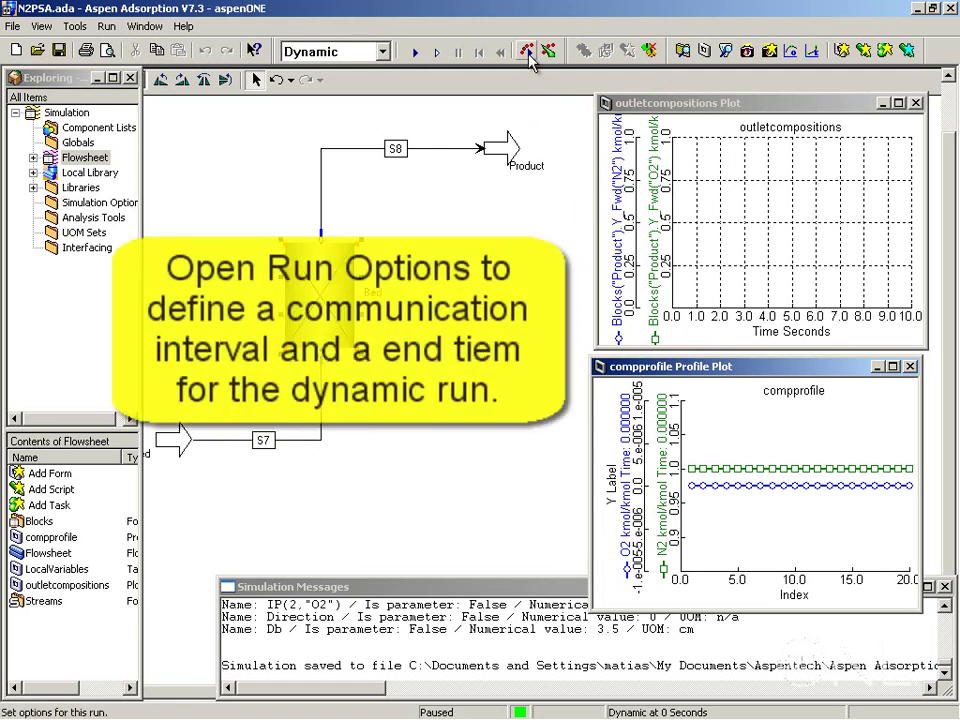
click(528, 54)
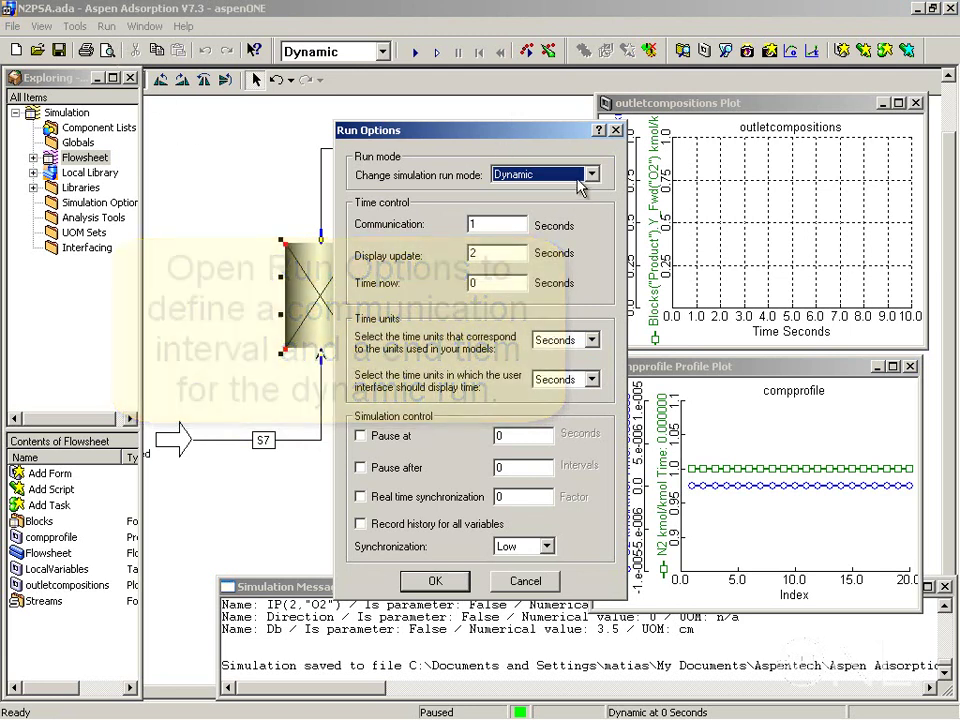
click(479, 226)
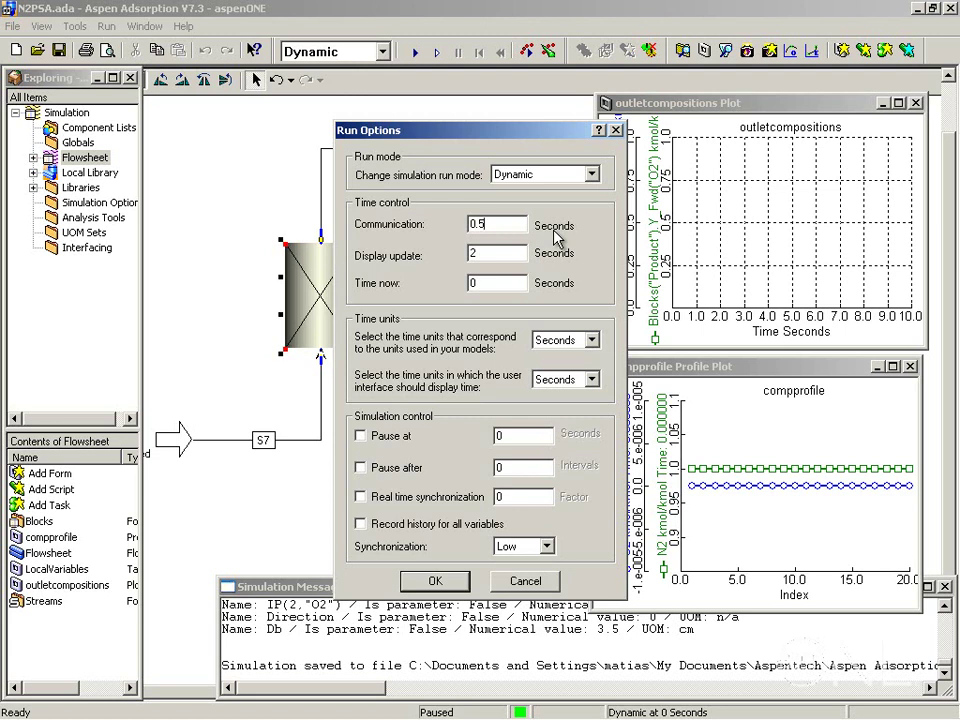
click(361, 437)
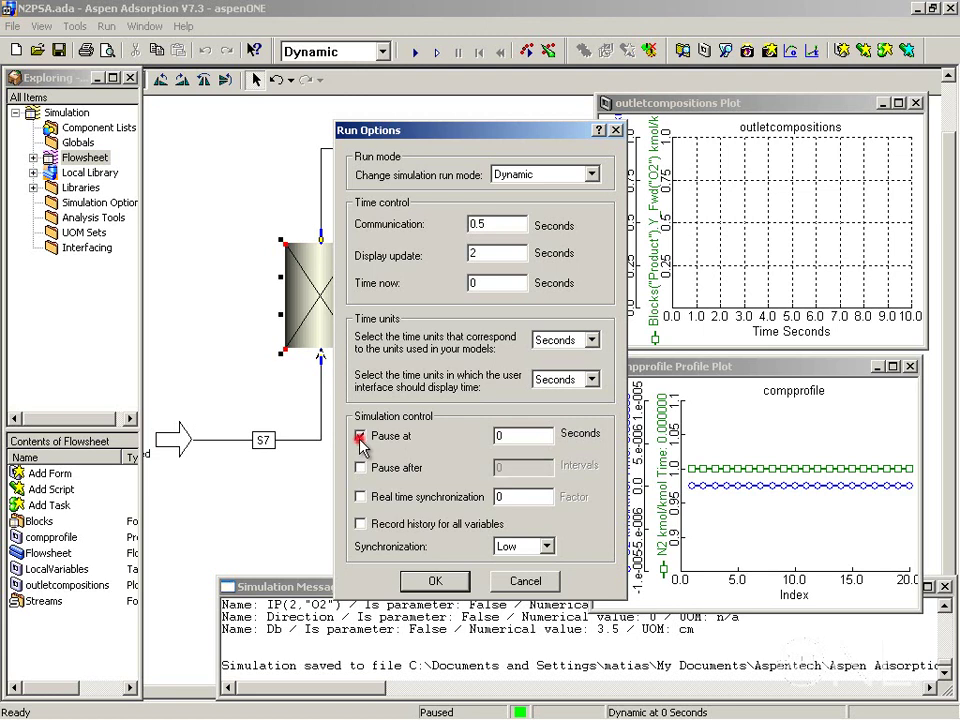
click(497, 436)
key(Return)
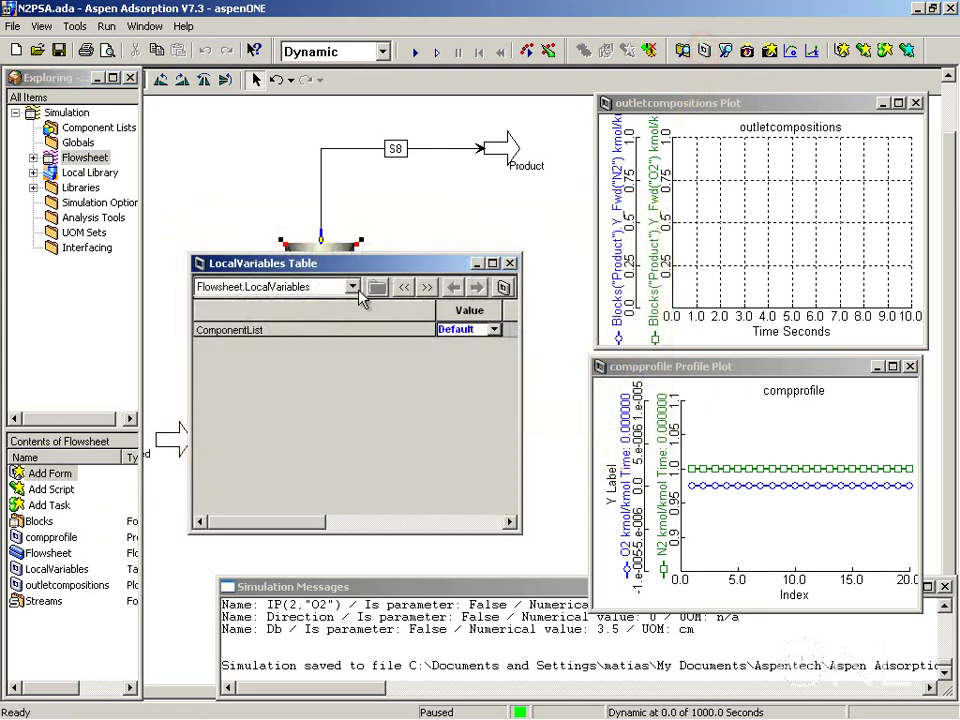
click(353, 287)
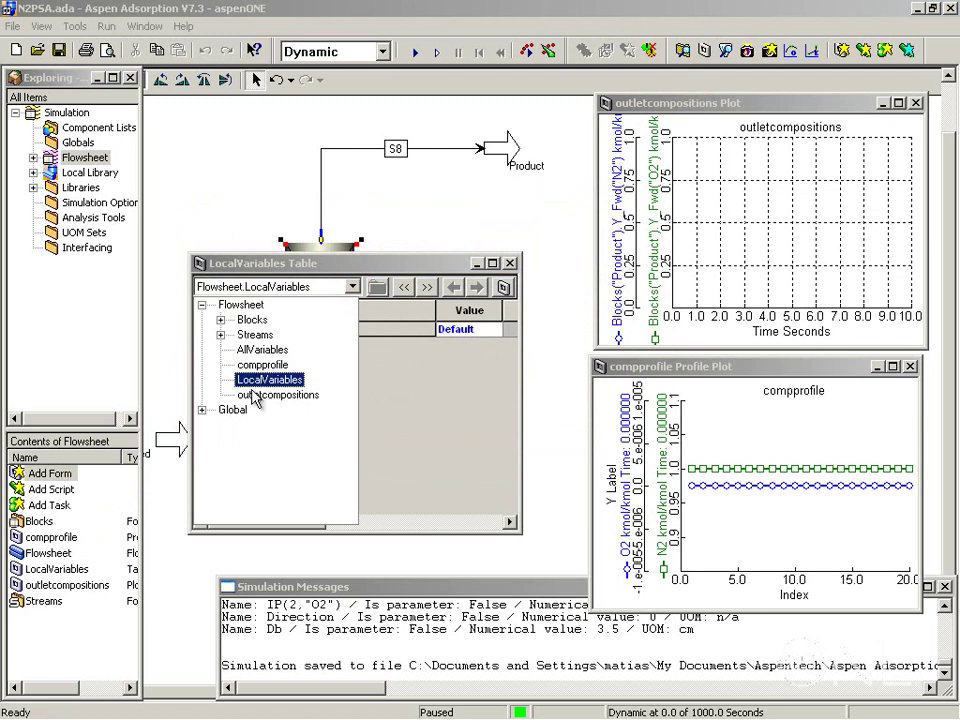
click(220, 320)
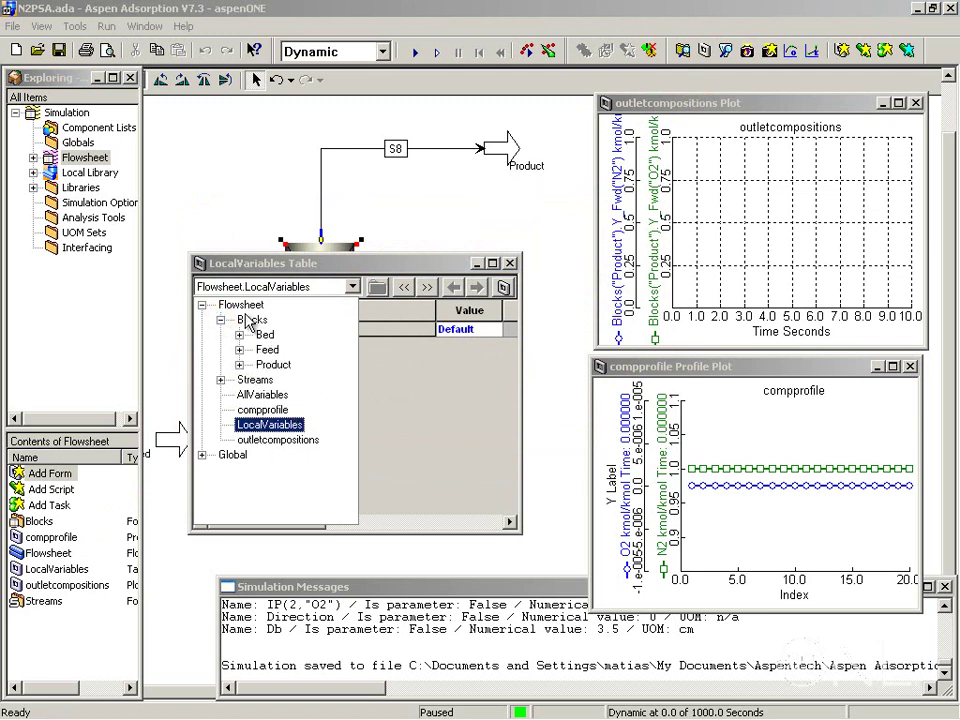
click(509, 264)
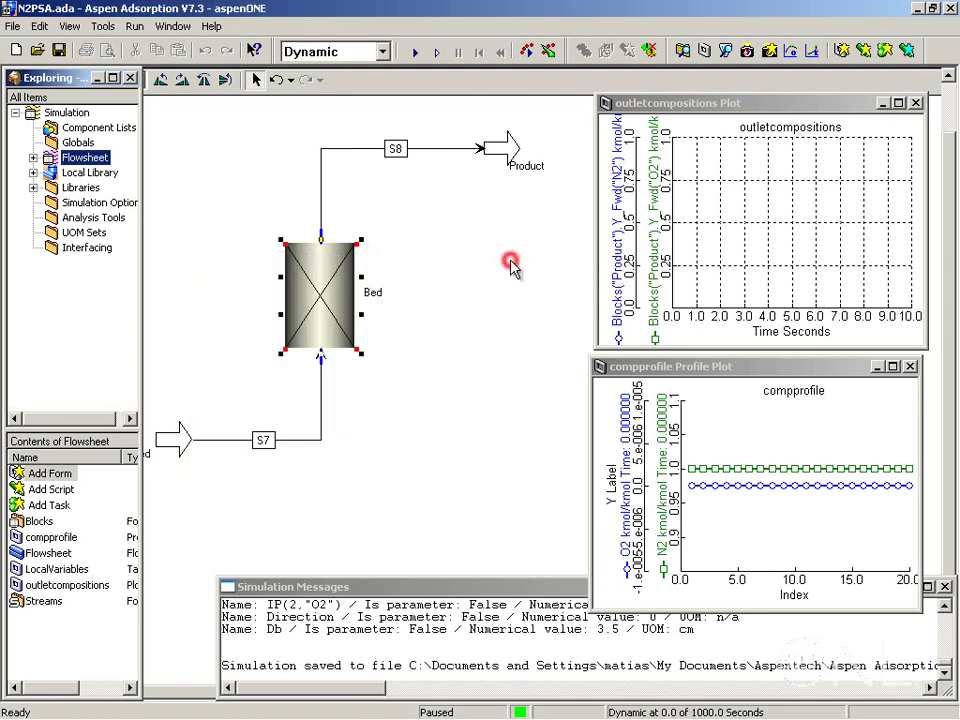
Save the simulation, then run it in Initialization mode until the run-complete message
click(58, 50)
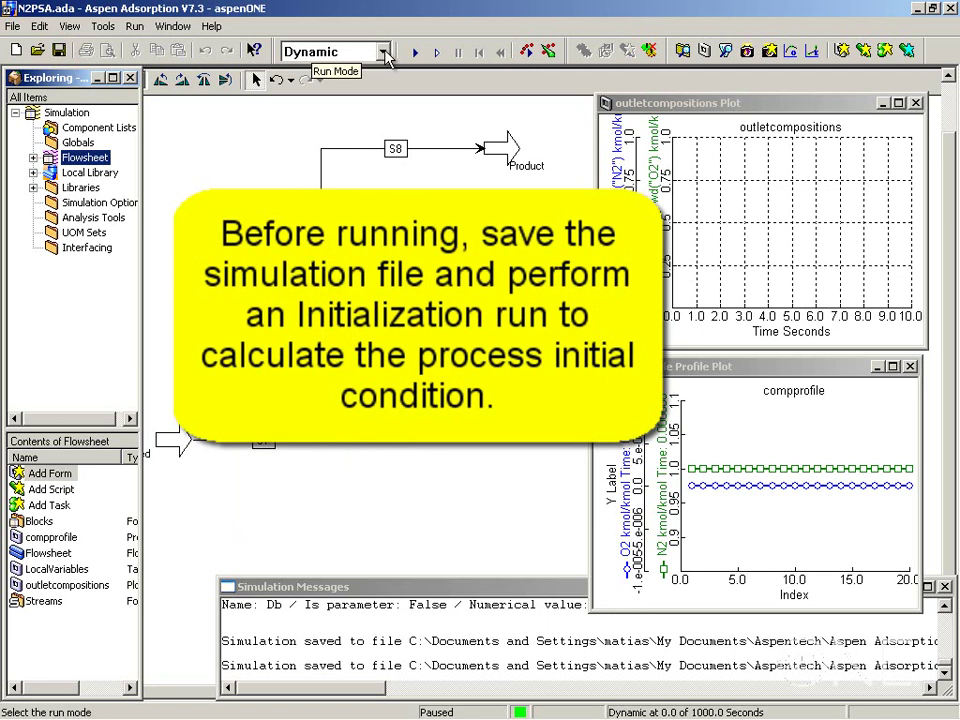
click(384, 57)
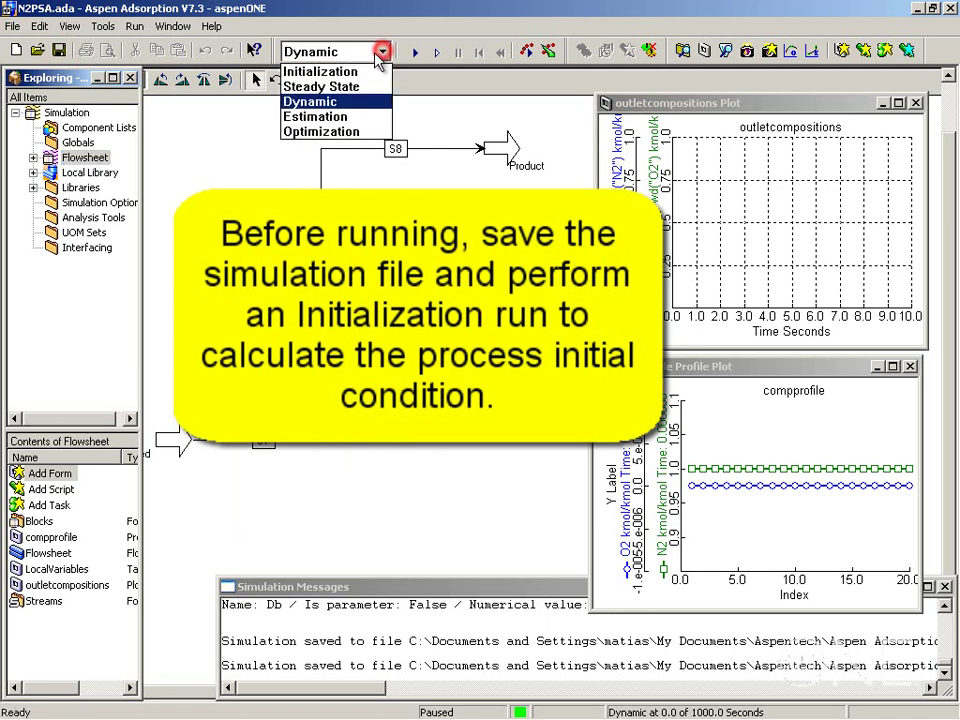
click(340, 70)
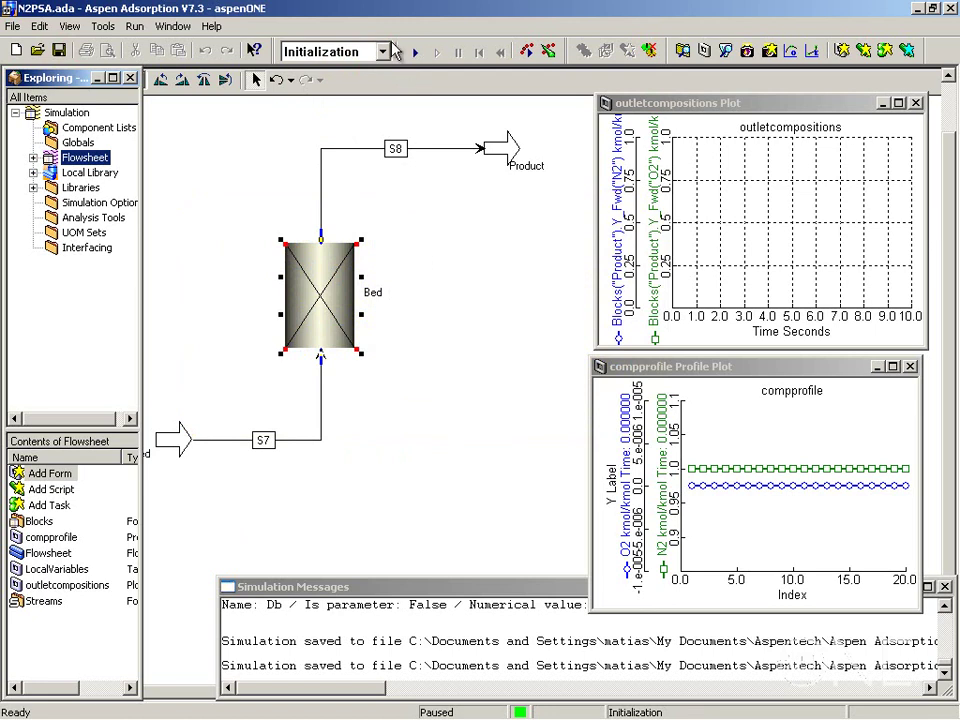
click(413, 54)
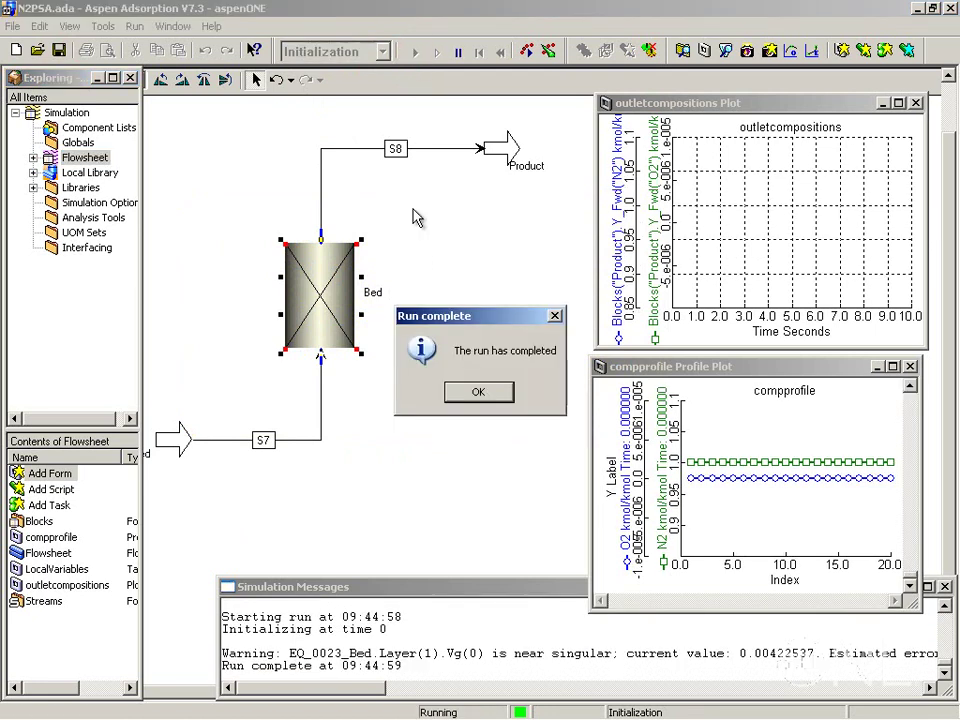
click(478, 392)
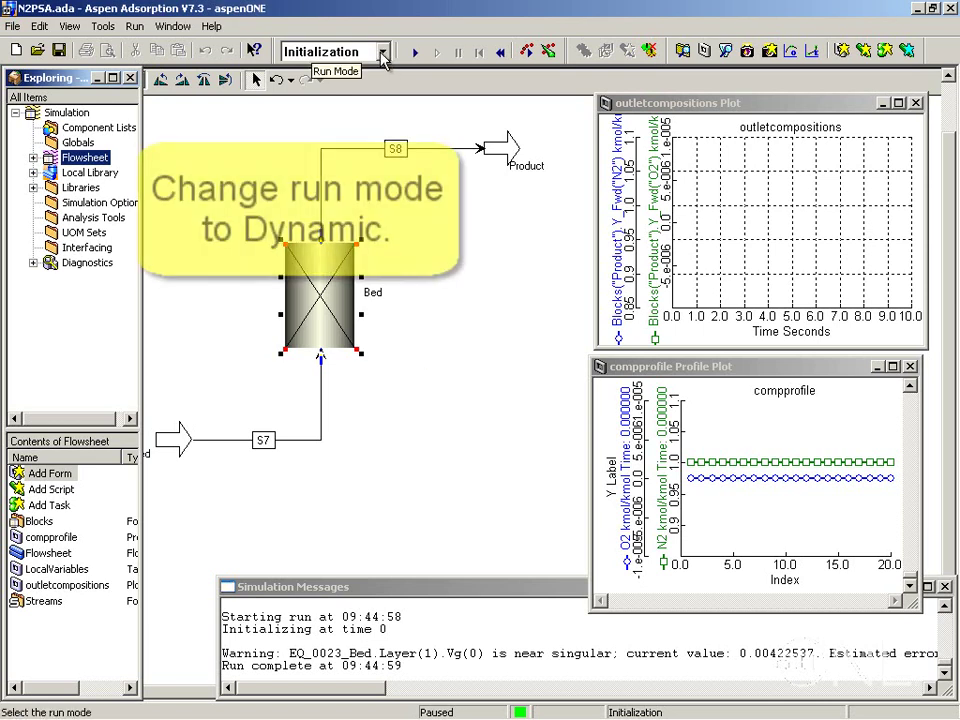
Switch the run mode to Dynamic and place the outletcompositions and compprofile plots side by side
click(381, 53)
click(313, 101)
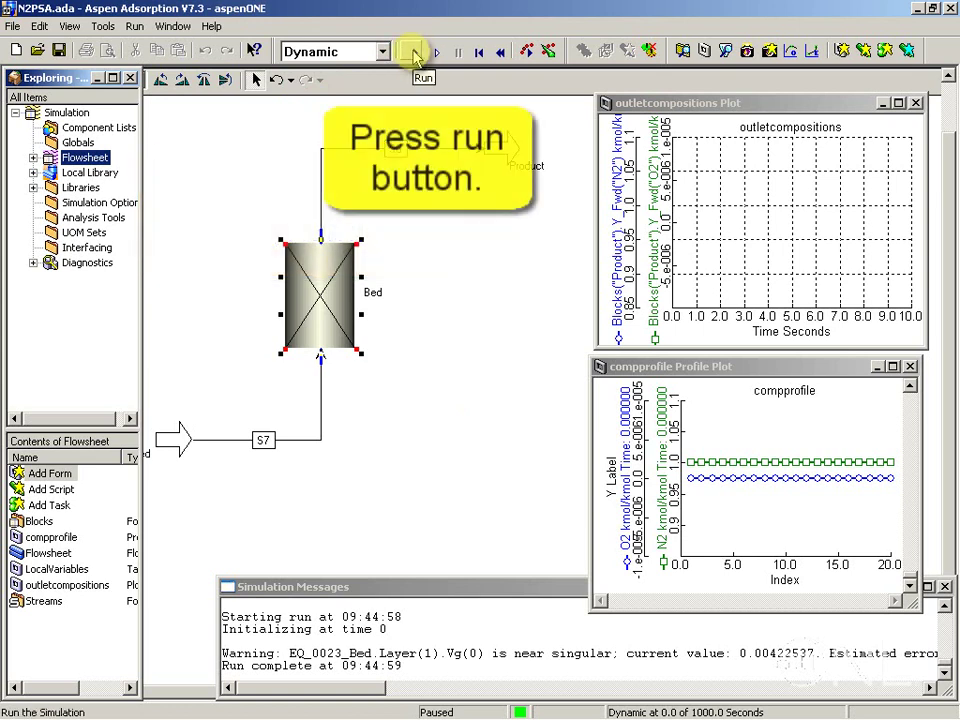
drag(640, 103, 174, 98)
drag(668, 367, 578, 107)
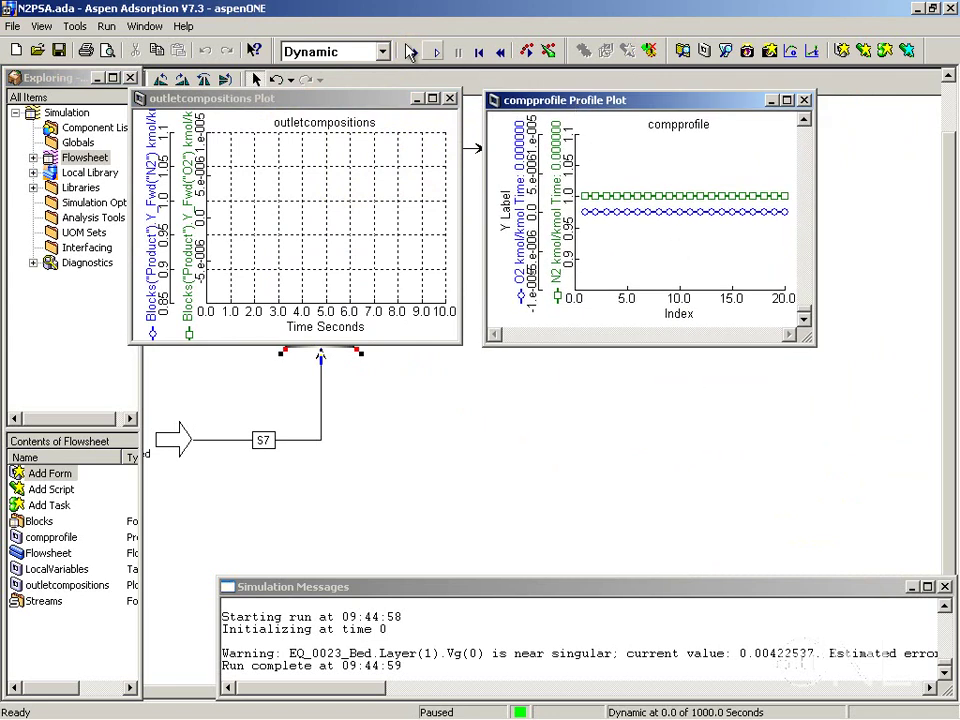
Run the dynamic simulation to 1000 s and enlarge the compprofile plot
click(417, 53)
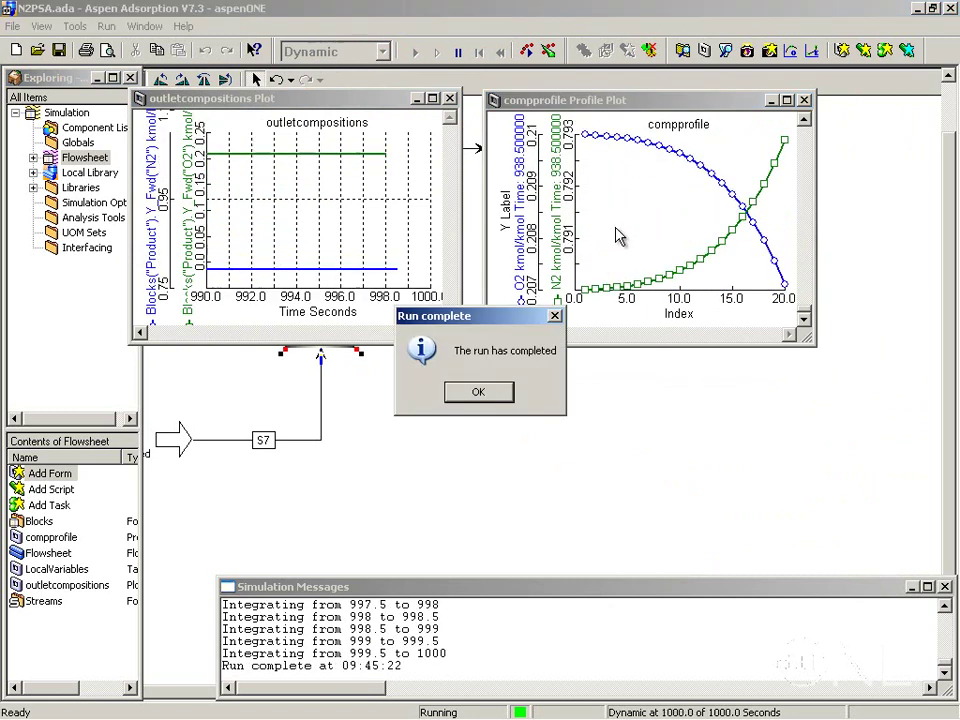
click(465, 393)
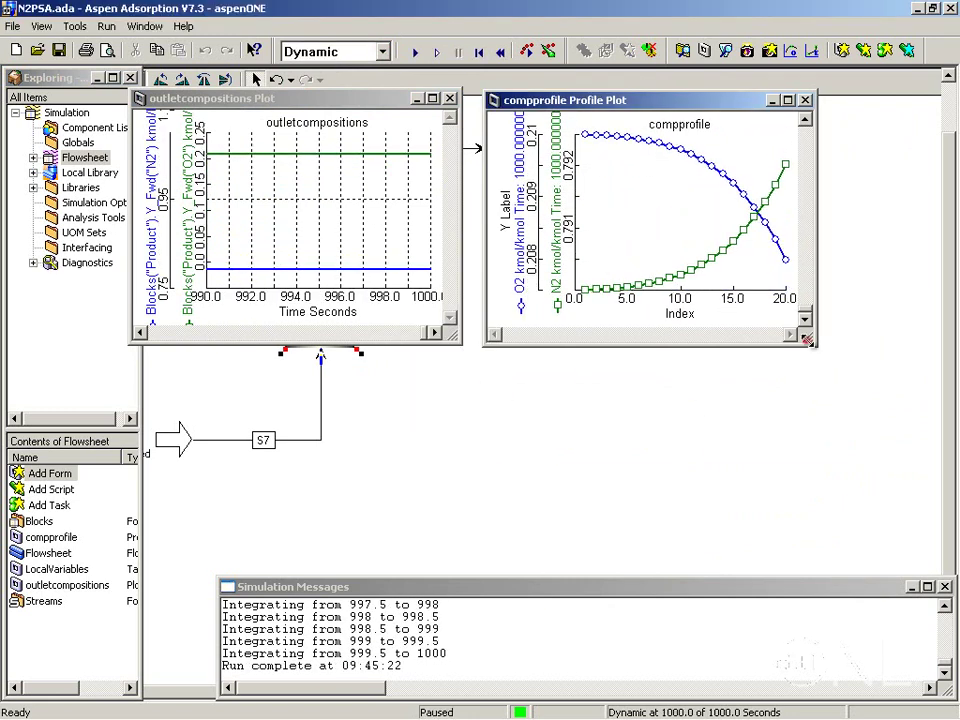
drag(816, 344, 876, 412)
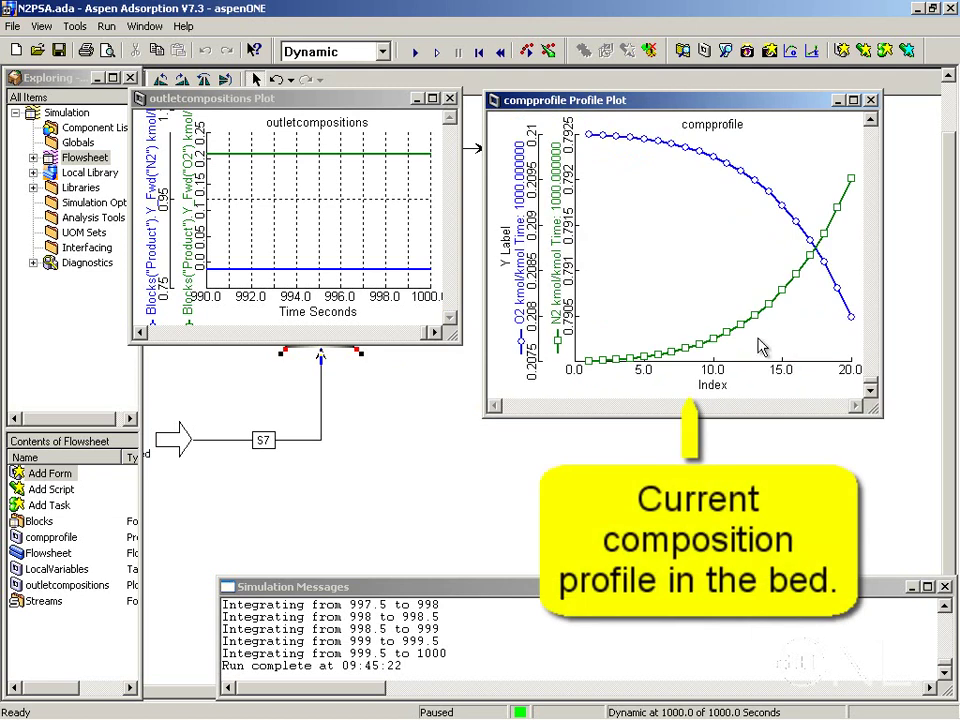
click(305, 218)
right_click(296, 210)
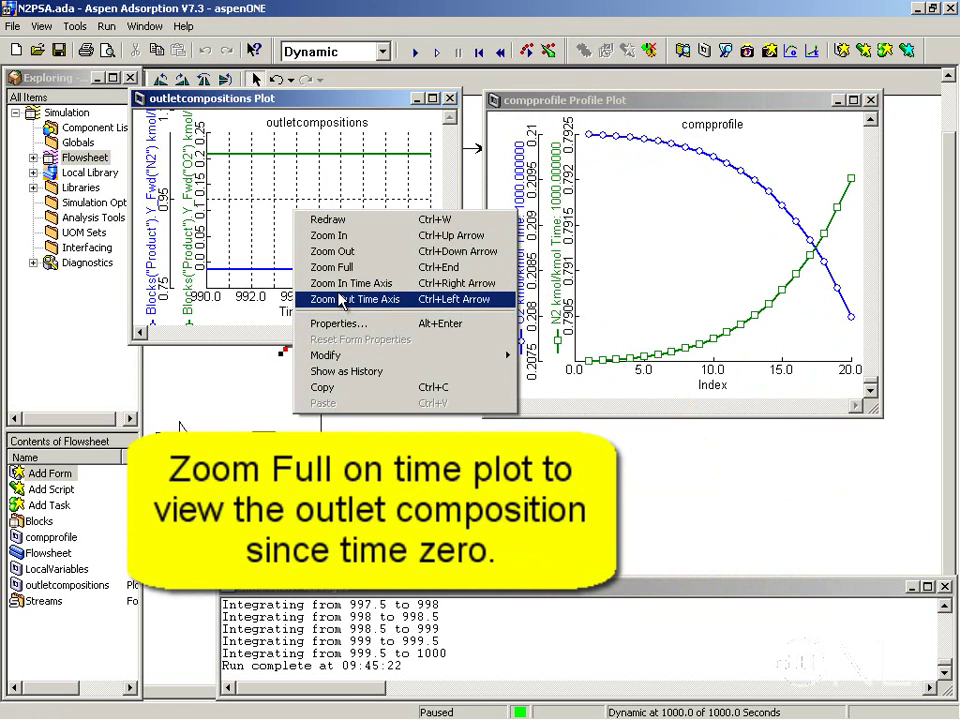
Zoom the outlet compositions plot to the full 0–1000 s, then rewind to time 0
click(320, 264)
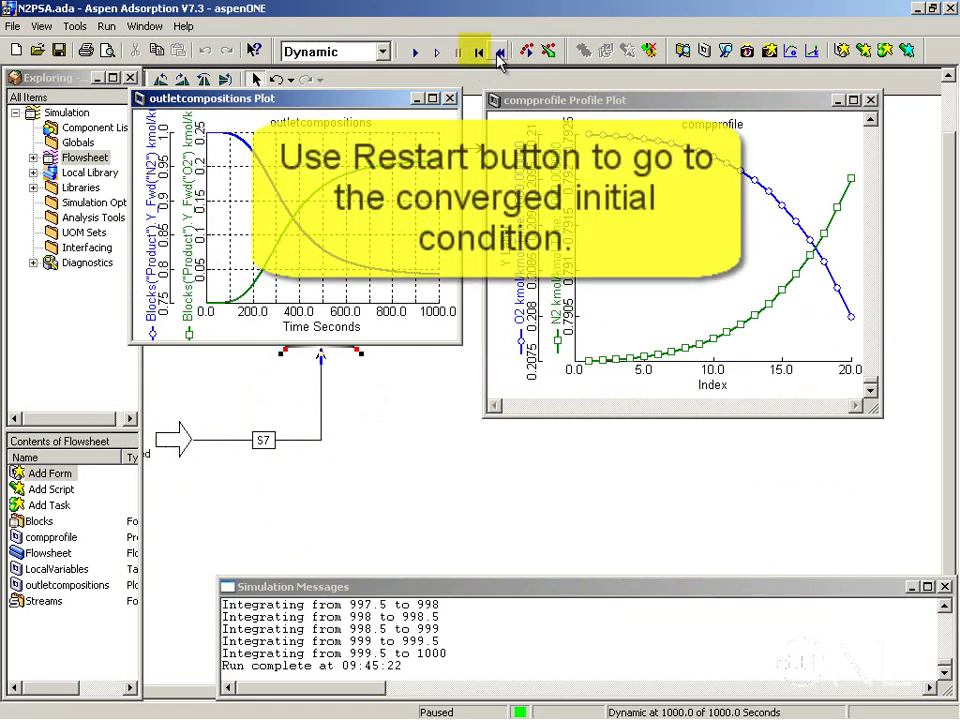
click(478, 52)
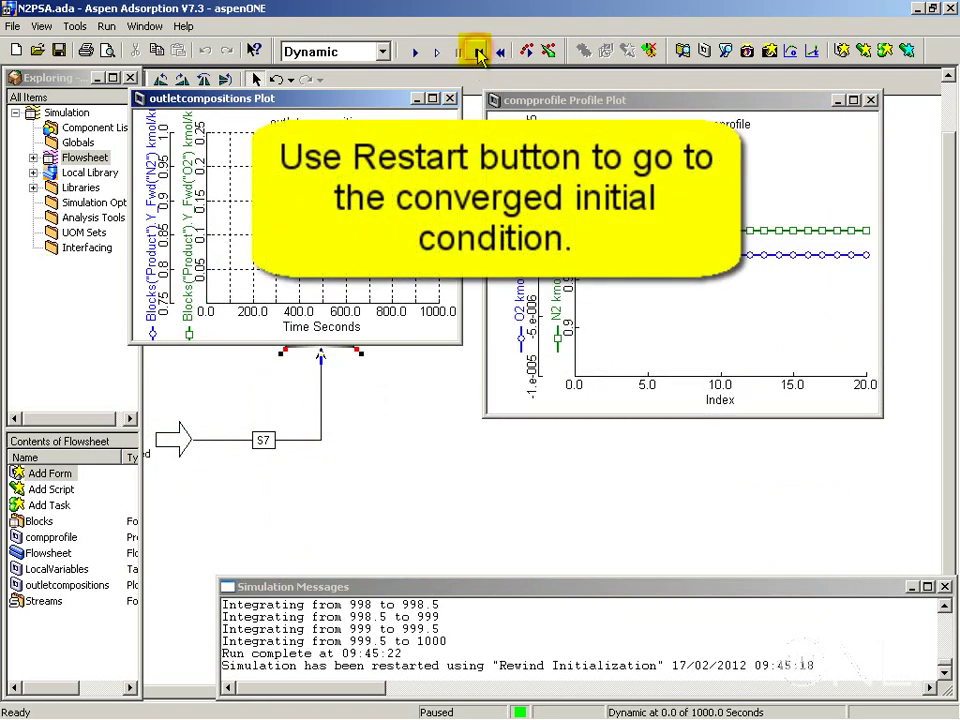